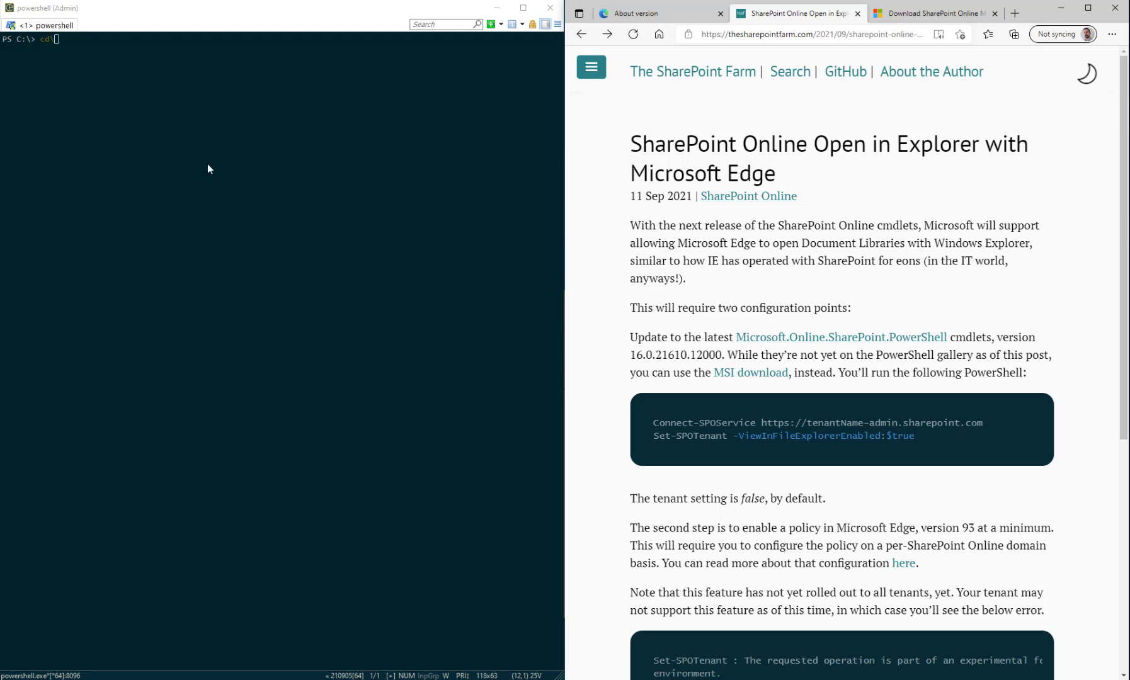
Run Install-Module Microsoft.Online.SharePoint.PowerShell -Force in the PowerShell console.
{"action": "left_click", "coordinate": [279, 33]}
{"action": "type", "text": "install-module Microsoft.Online.SharePoint.PowerShell -Force"}
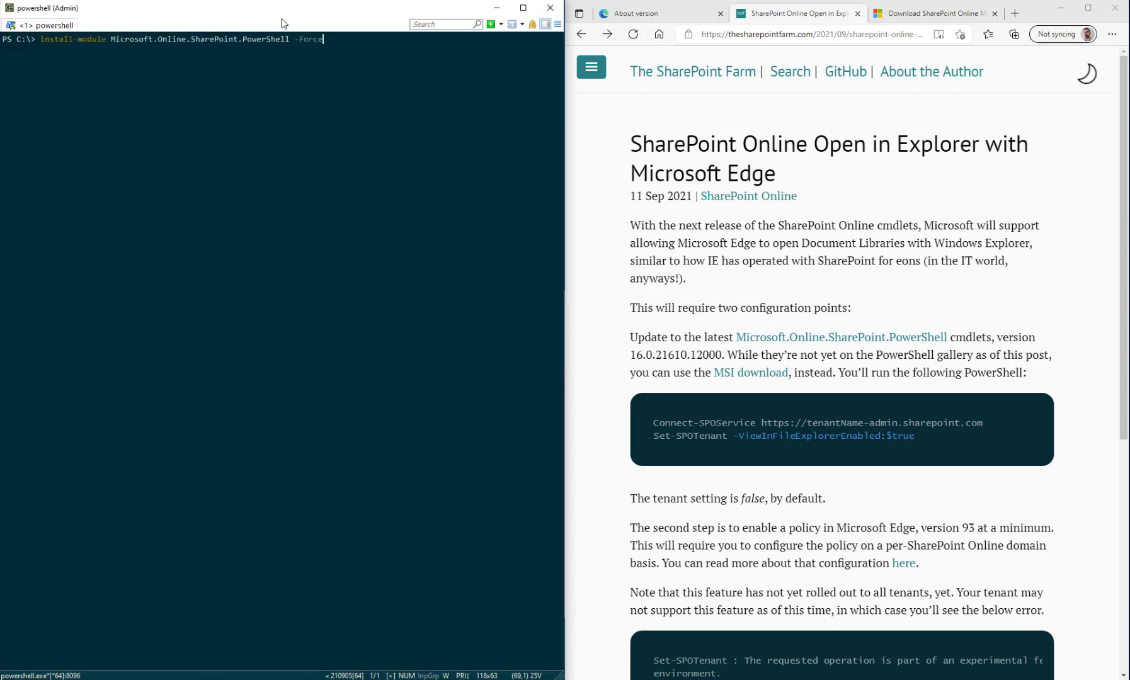
{"action": "key", "text": "Return"}
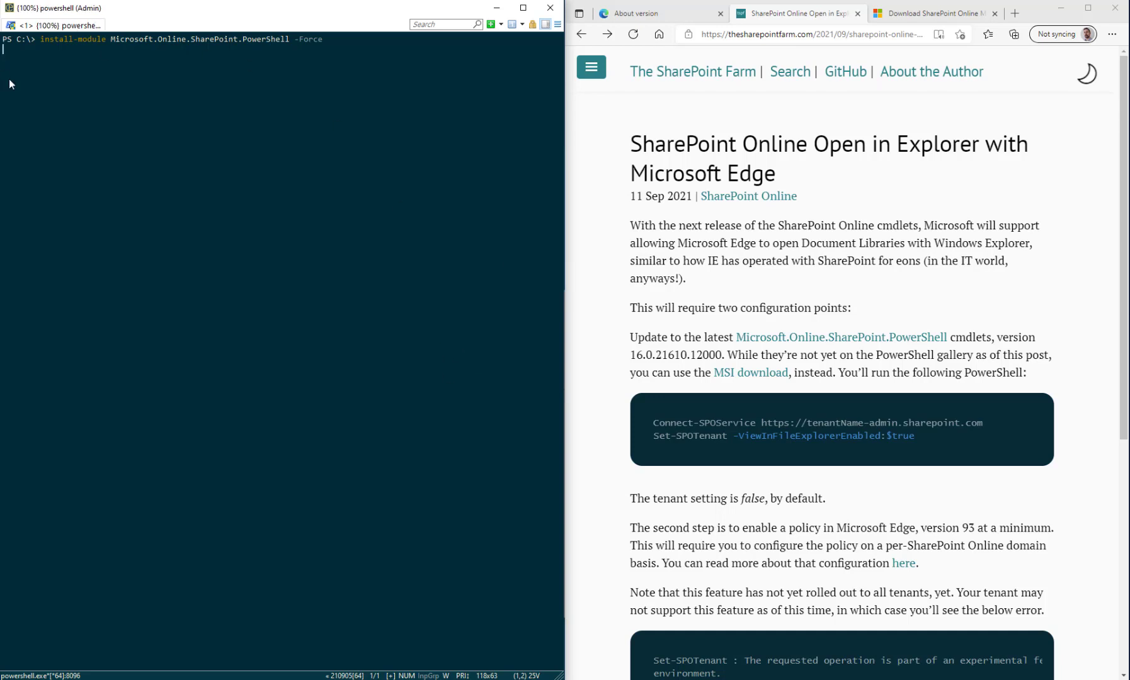
Compare the installed module version 16.0.21513.12000 with the article's required 16.0.21610.12000.
{"action": "key", "text": "alt+Tab"}
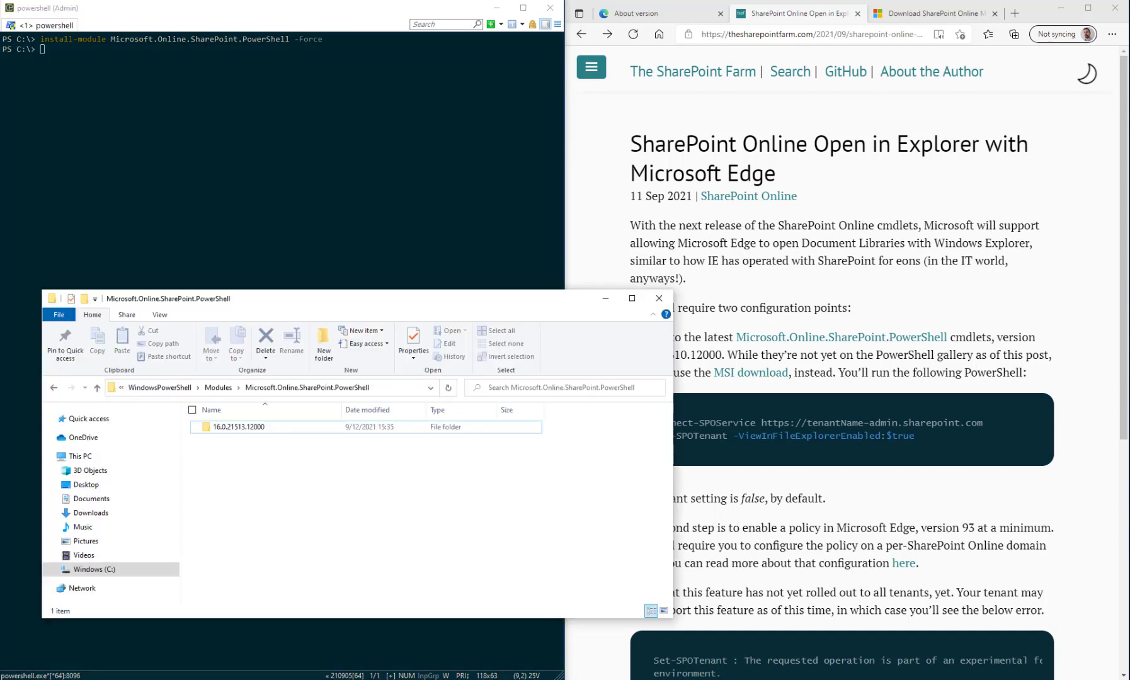
{"action": "left_click", "coordinate": [252, 430]}
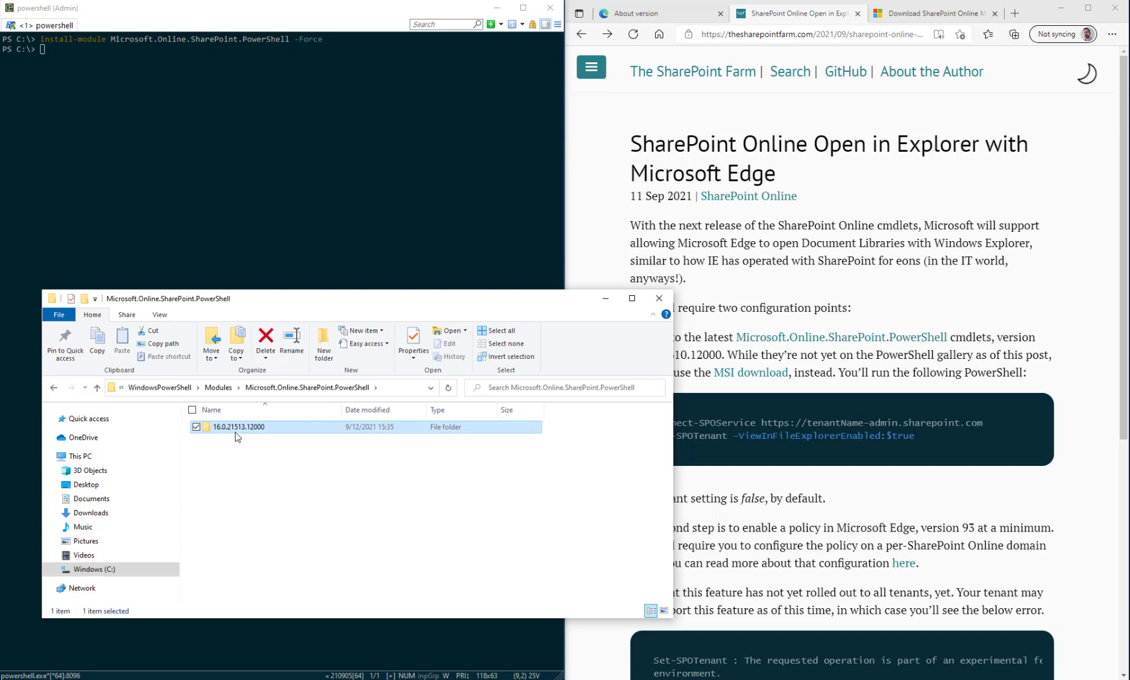
{"action": "left_click", "coordinate": [852, 300]}
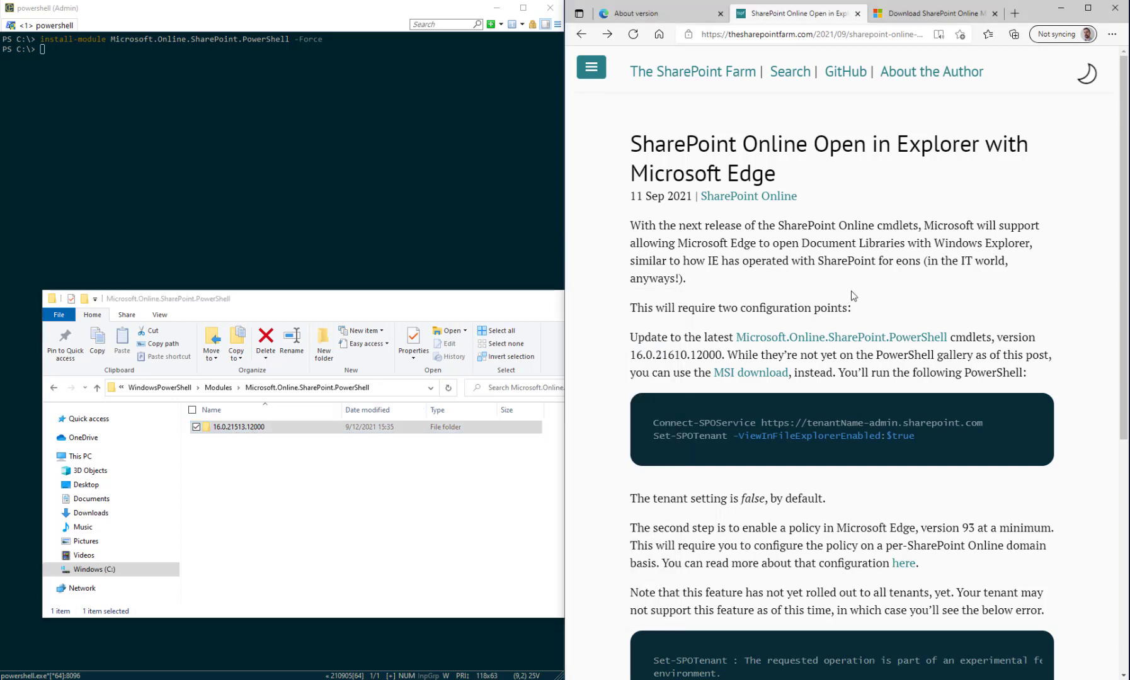
{"action": "double_click", "coordinate": [680, 352]}
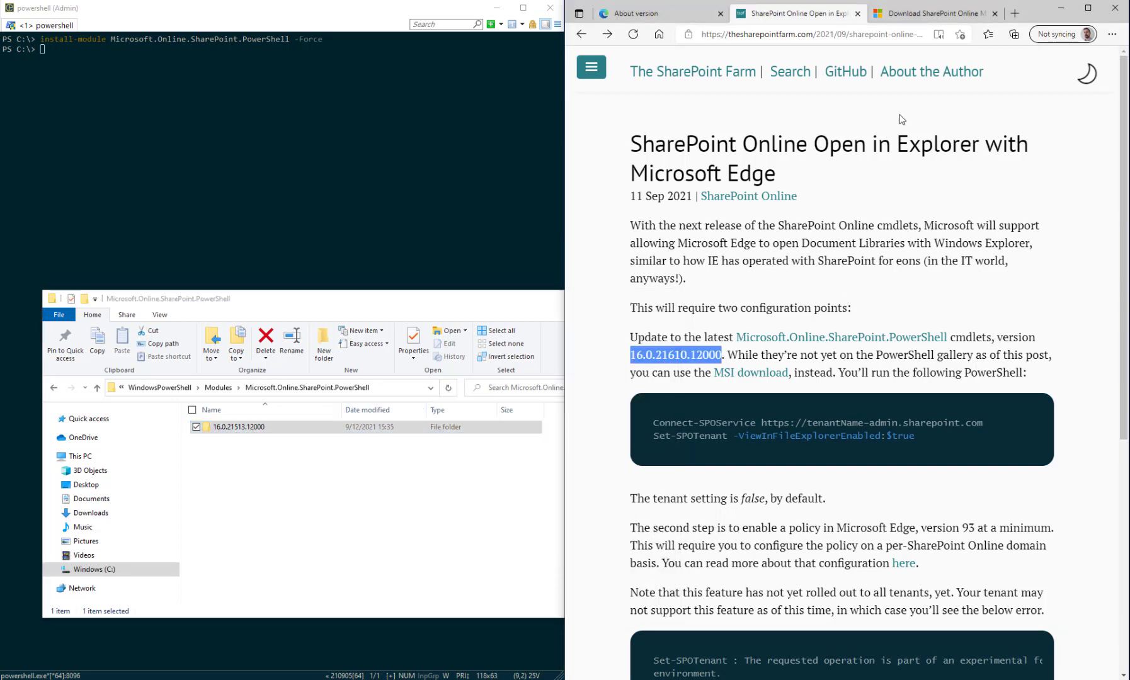
On the SharePoint Online download page, confirm version 16.0.21610.12000 and download the installer.
{"action": "left_click", "coordinate": [930, 17]}
{"action": "scroll", "coordinate": [767, 449], "scroll_direction": "down", "scroll_amount": 4}
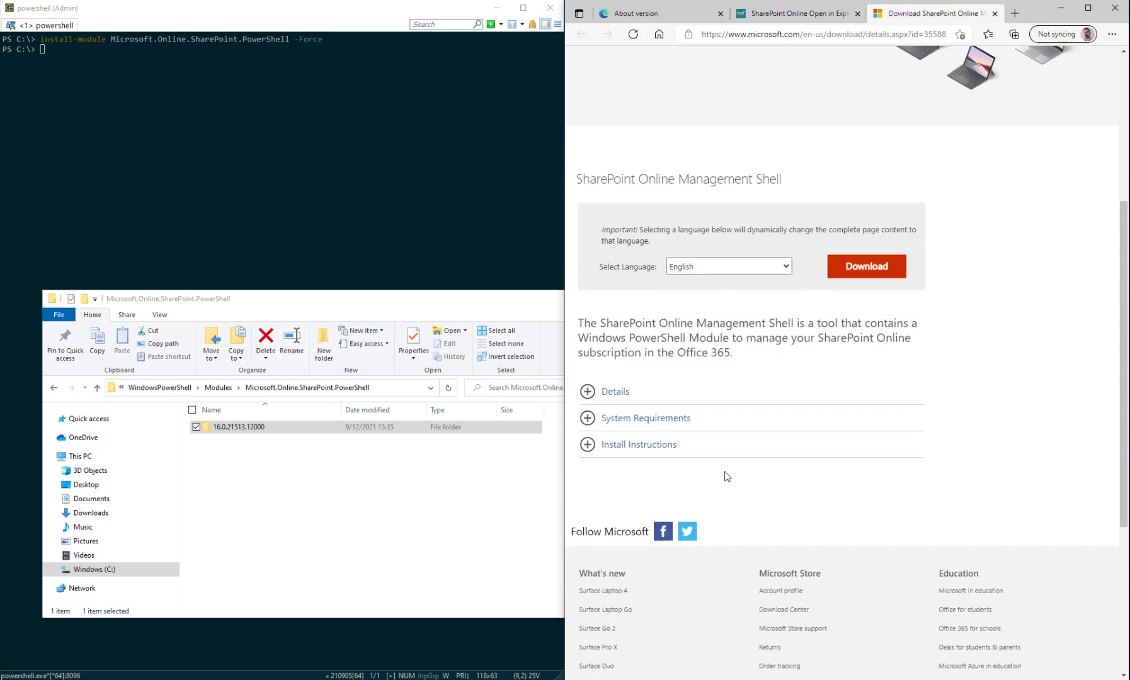
{"action": "left_click", "coordinate": [616, 389]}
{"action": "double_click", "coordinate": [639, 443]}
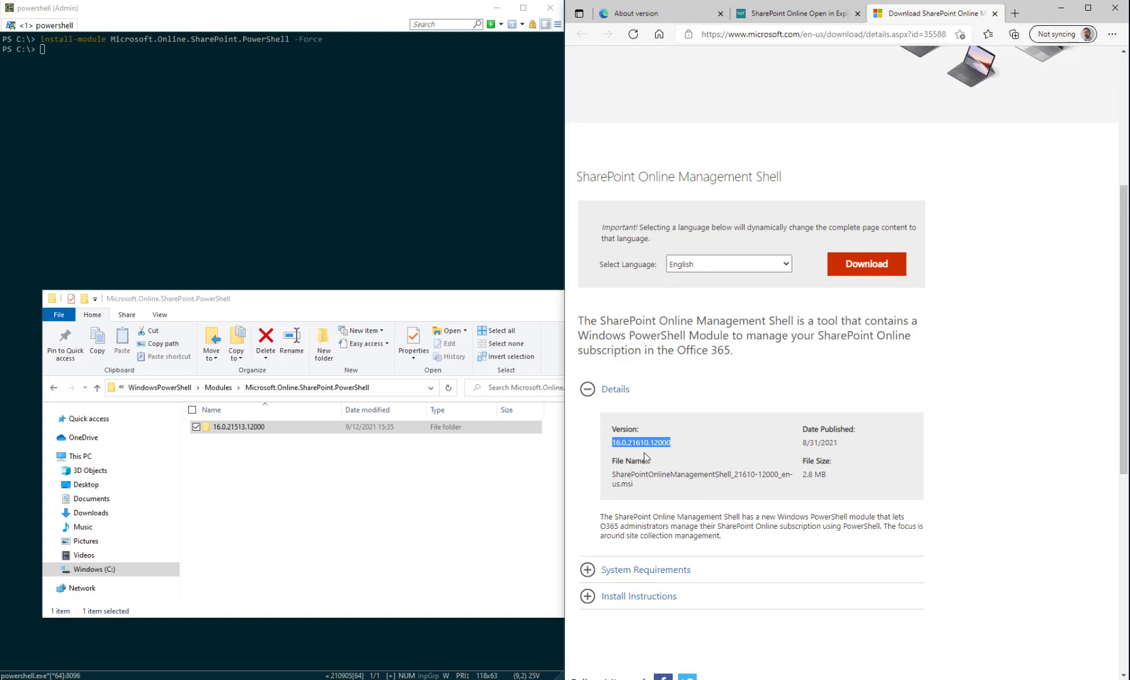
{"action": "left_click", "coordinate": [884, 264]}
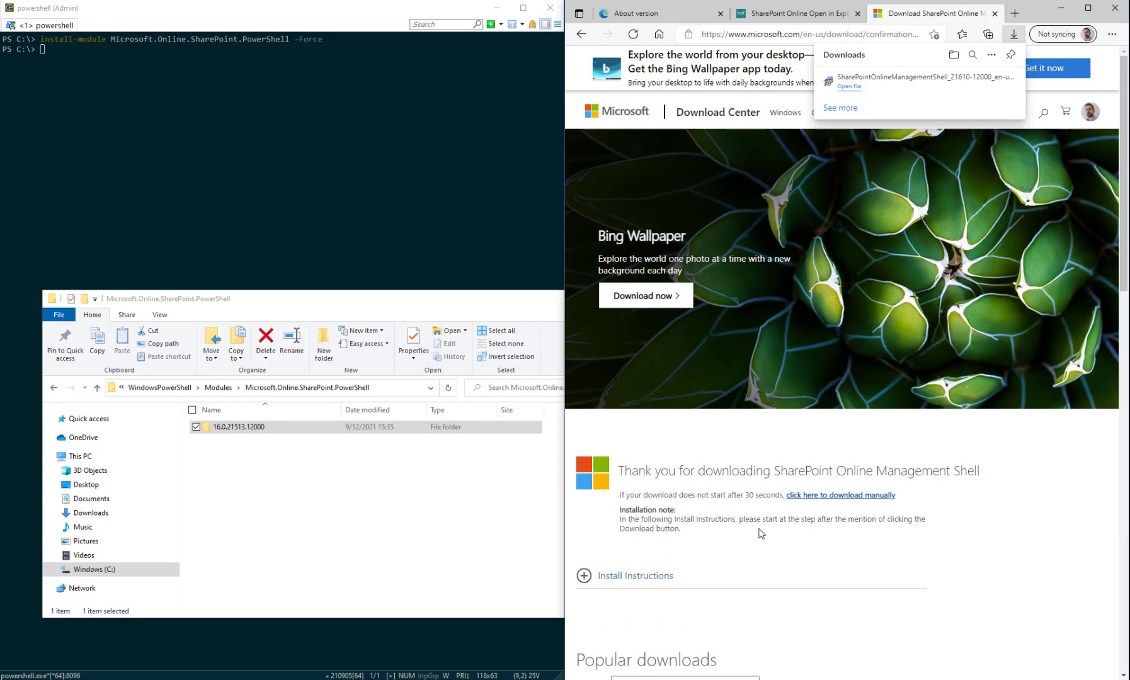
Launch the downloaded installer, accept the license, and delete the old SharePoint module folder from Modules.
{"action": "left_click", "coordinate": [849, 89]}
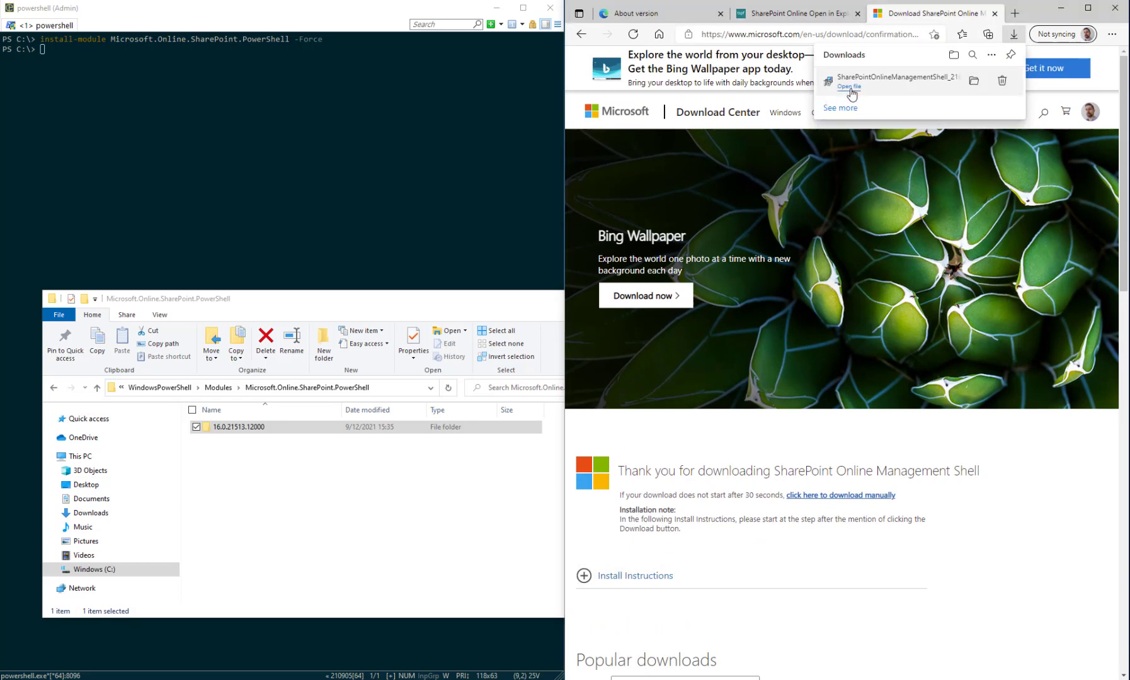
{"action": "left_click", "coordinate": [568, 410]}
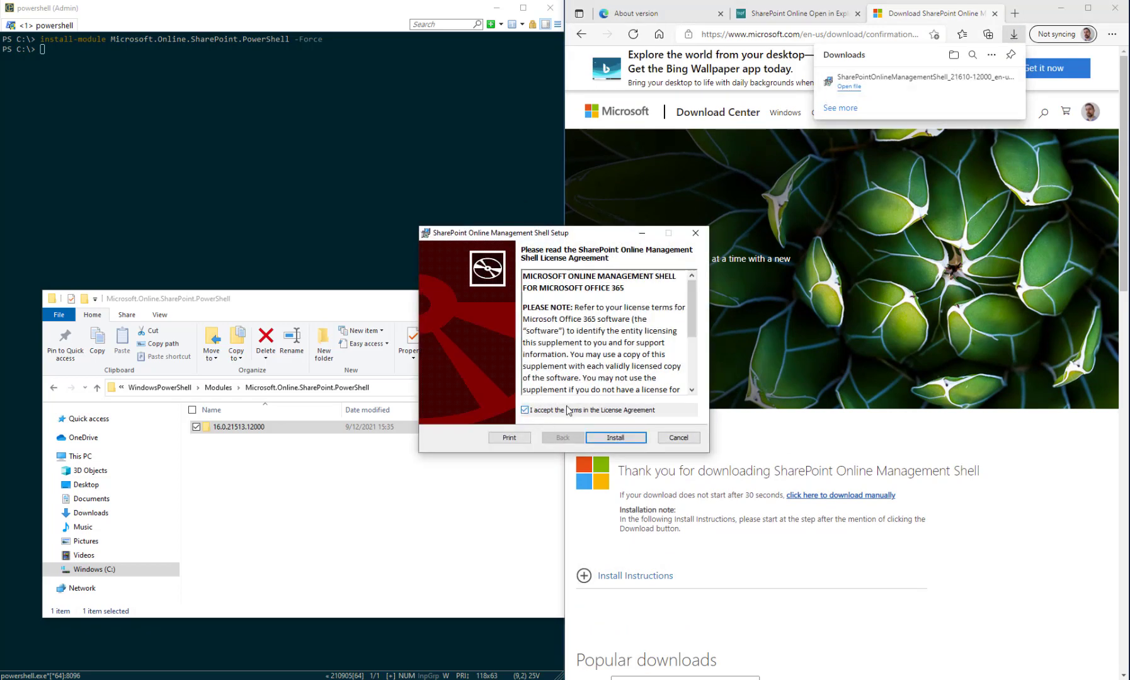
{"action": "left_click", "coordinate": [340, 304]}
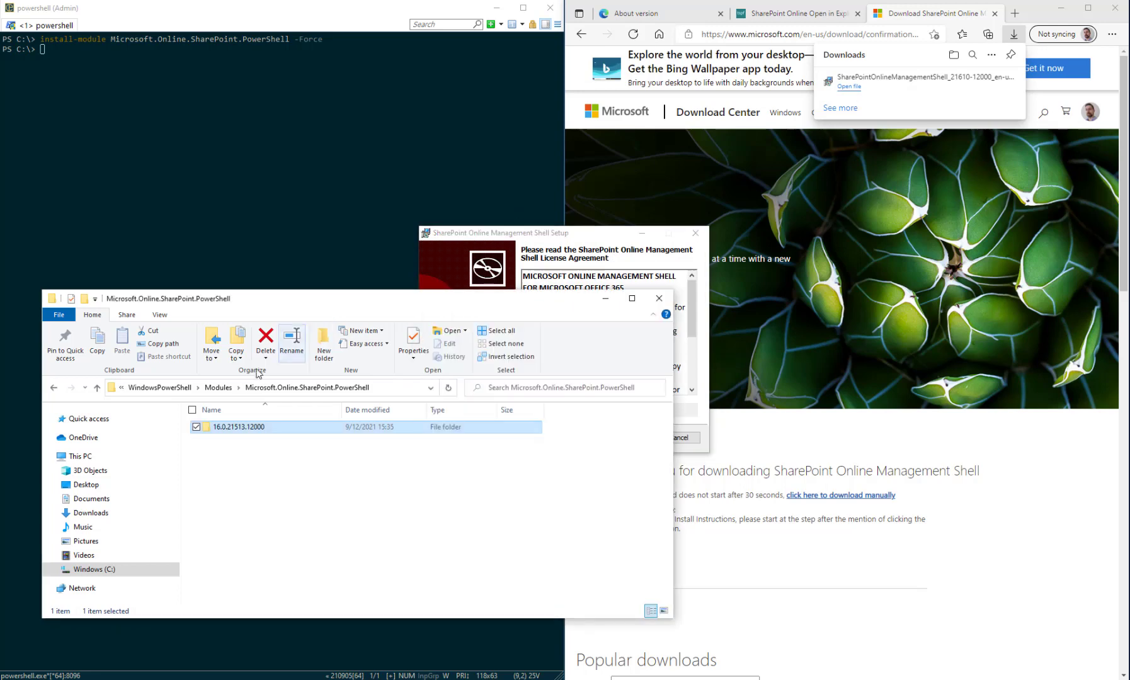
{"action": "left_click", "coordinate": [218, 388]}
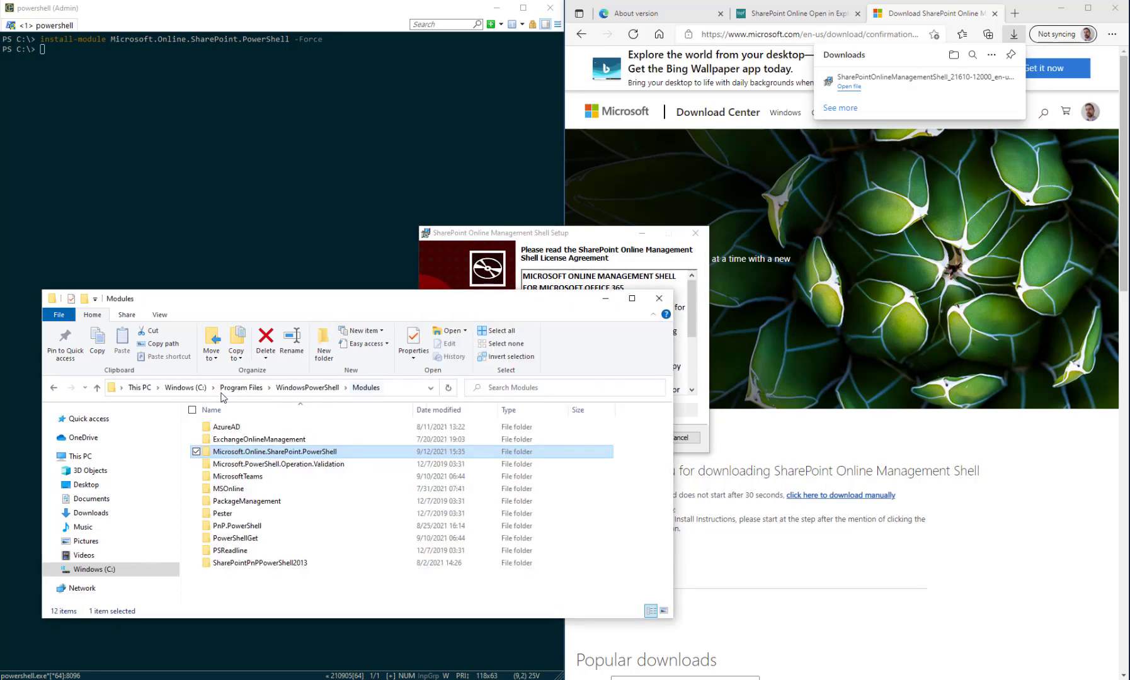
{"action": "right_click", "coordinate": [299, 454]}
{"action": "key", "text": "Delete"}
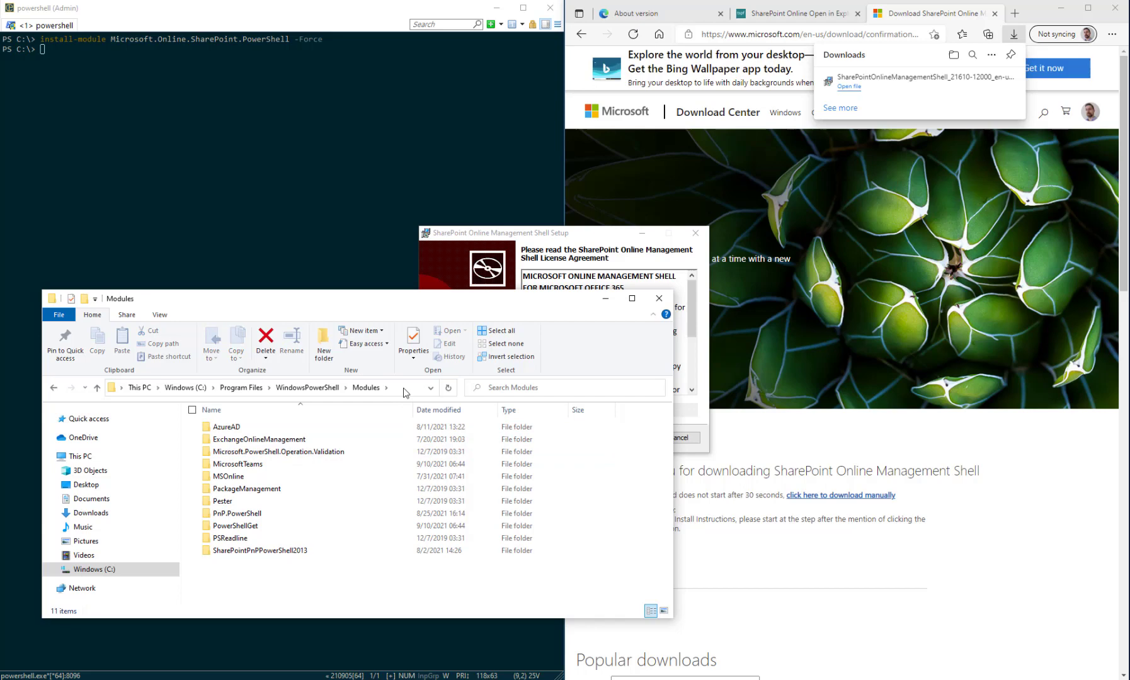
{"action": "left_click", "coordinate": [406, 389]}
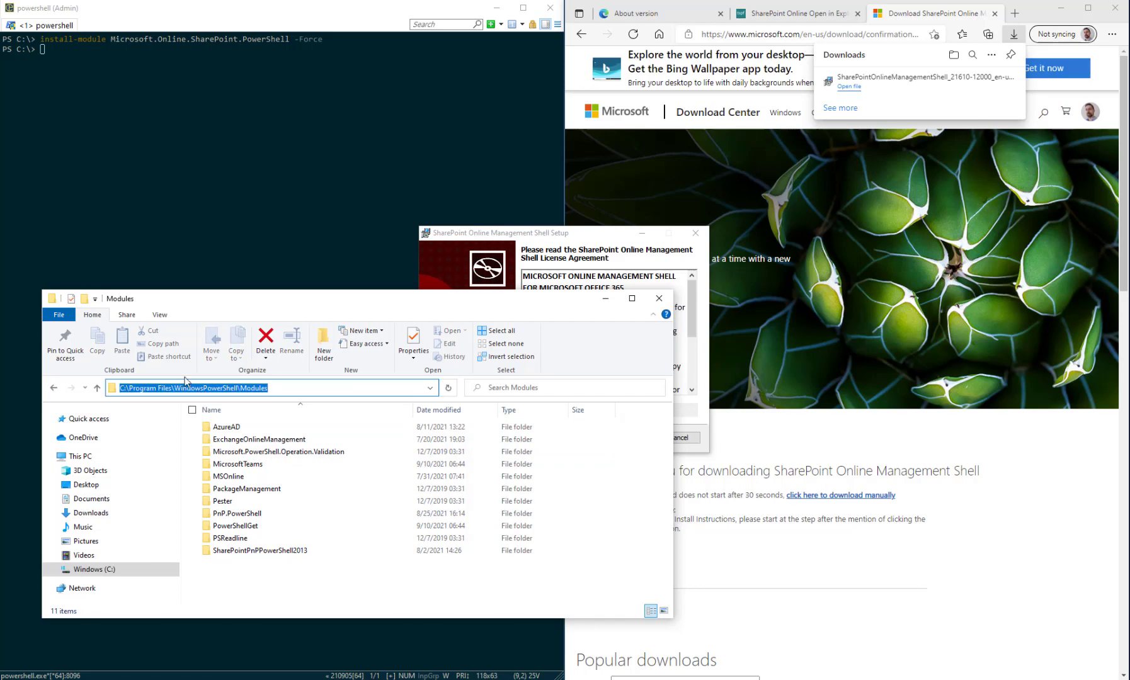
Install SharePoint Online Management Shell 16.0.21610.12000 and close the finished setup wizard.
{"action": "left_click", "coordinate": [610, 232]}
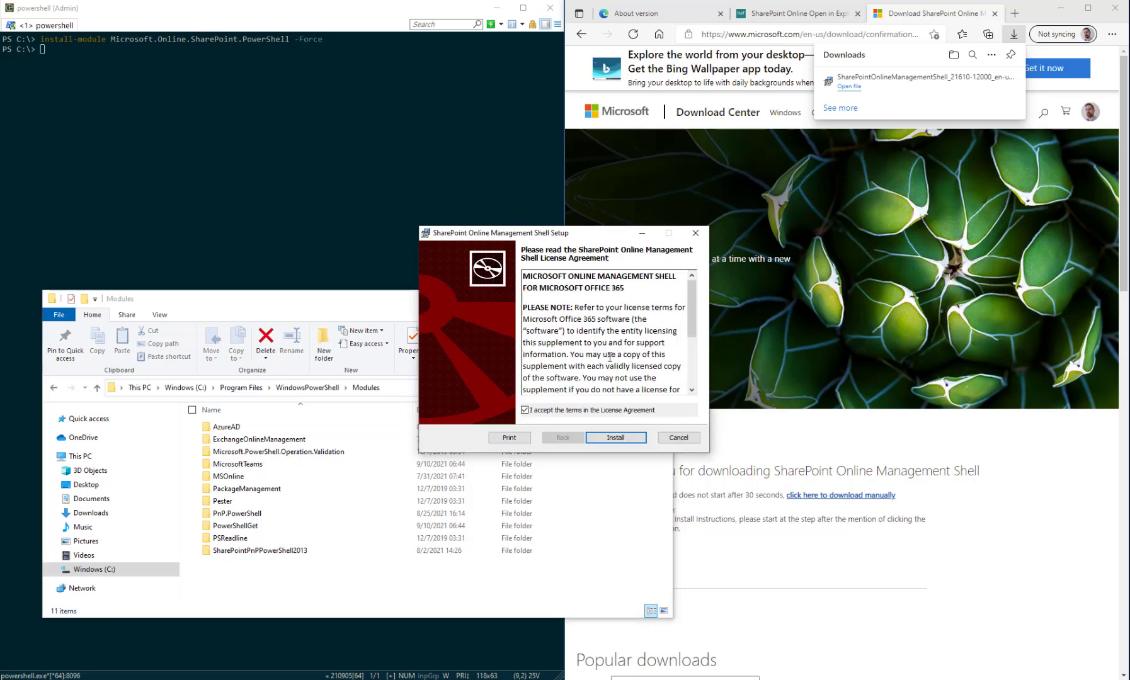
{"action": "left_click", "coordinate": [637, 440]}
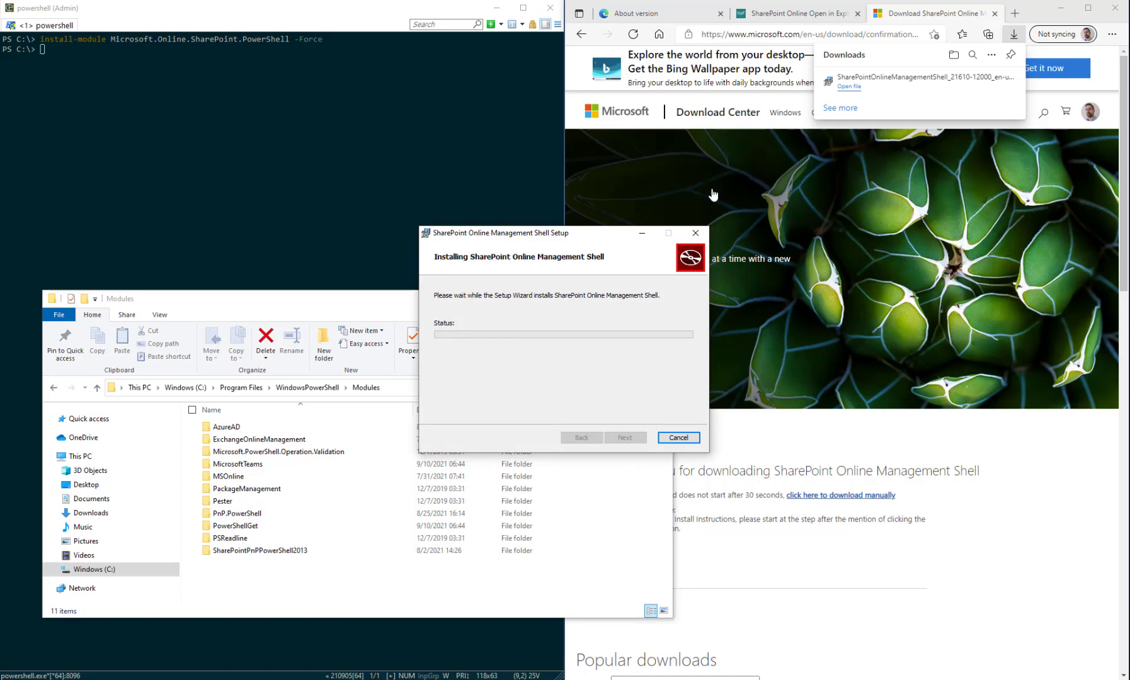
{"action": "left_click", "coordinate": [790, 13]}
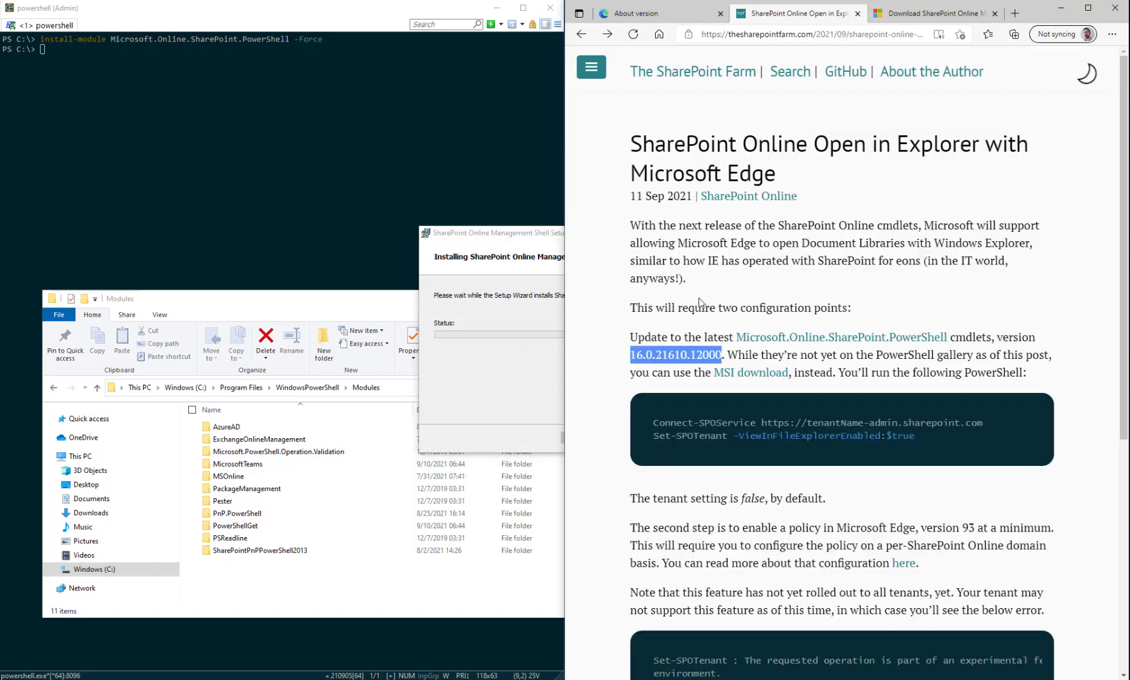
{"action": "key", "text": "alt+Tab"}
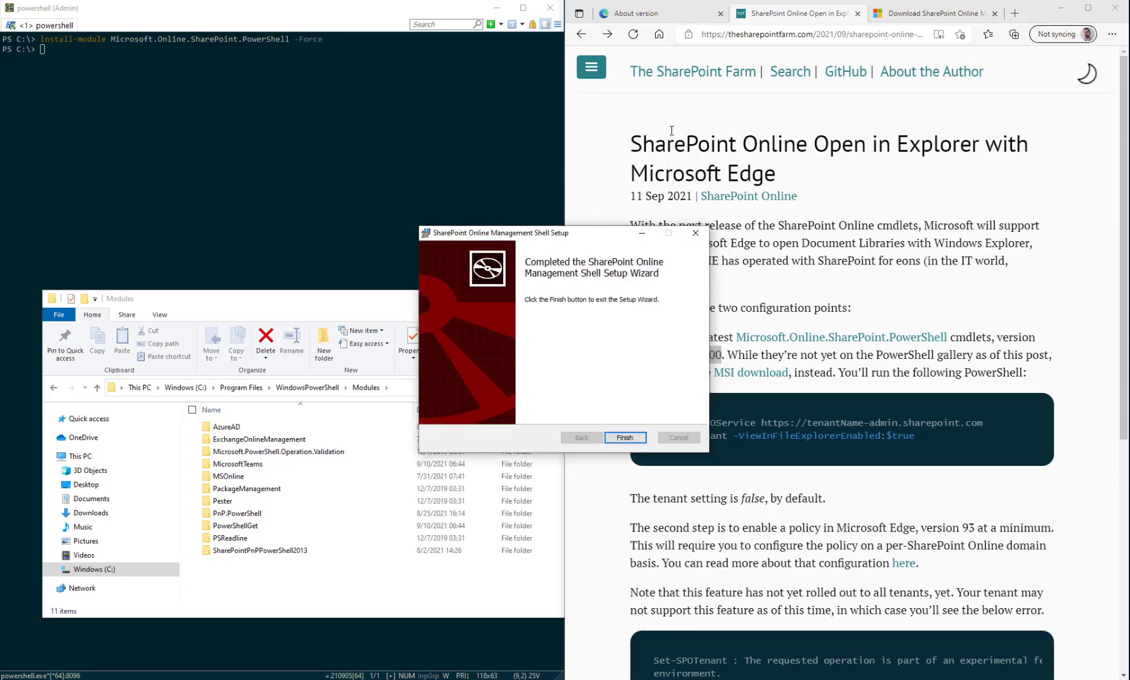
{"action": "left_click", "coordinate": [625, 437]}
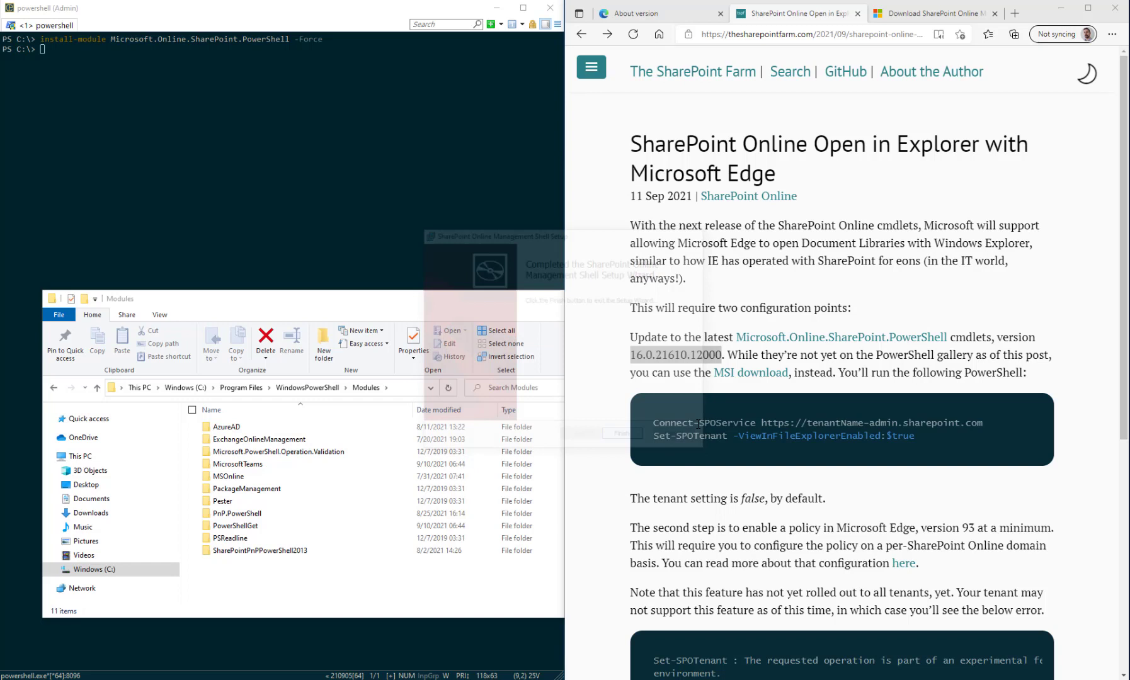
{"action": "left_click_drag", "start_coordinate": [756, 422], "coordinate": [653, 423]}
{"action": "left_click", "coordinate": [347, 161]}
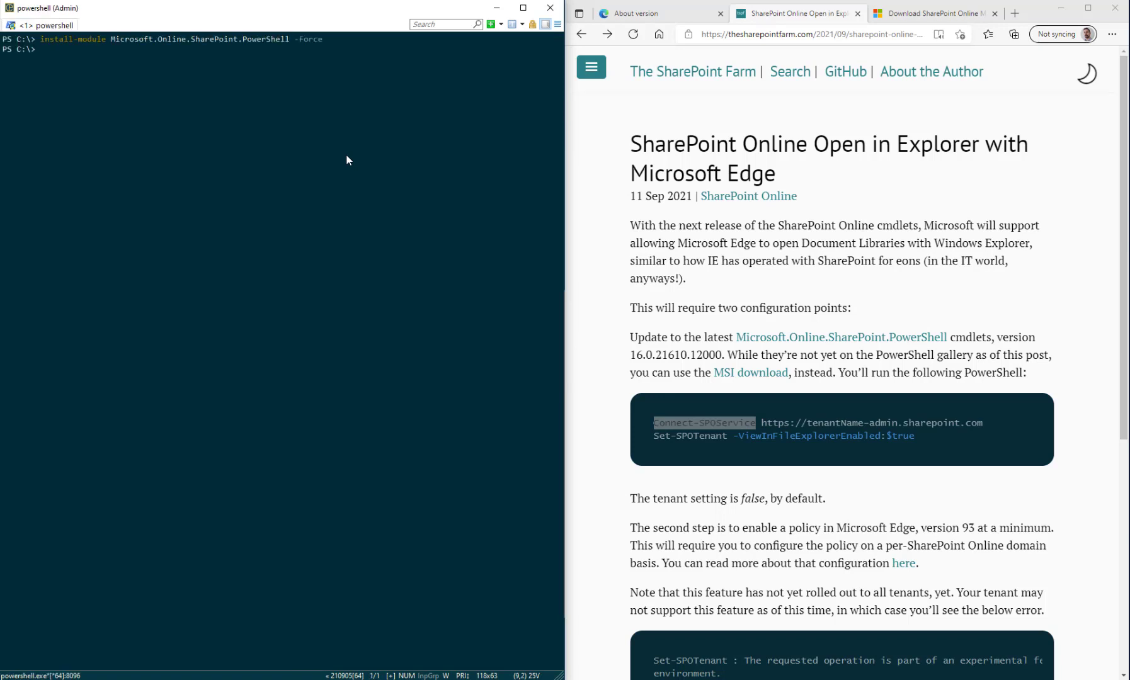
Open a fresh PowerShell session, change to the C:\ root with cd\ and clear it with cls.
{"action": "key", "text": "super+w"}
{"action": "type", "text": "cd\\"}
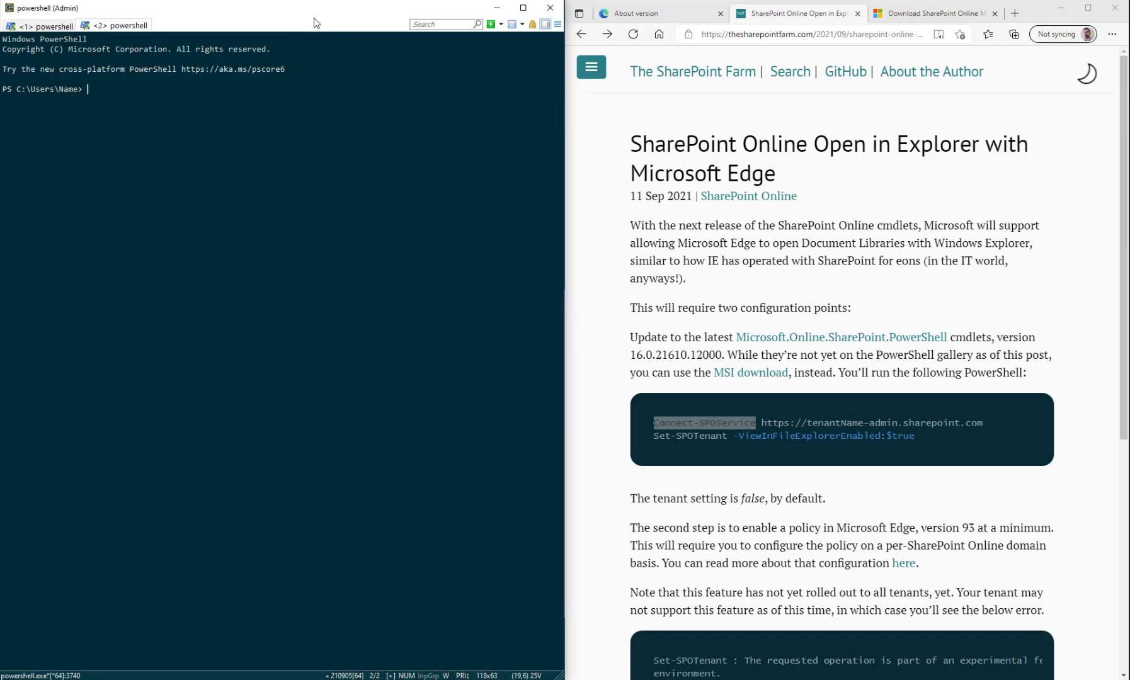
{"action": "key", "text": "Return"}
{"action": "type", "text": "cls"}
{"action": "key", "text": "Return"}
Run gcm Connect-SPOService | Ft -a and verify the cmdlet version is 16.0.21610.0.
{"action": "type", "text": "gcm "}
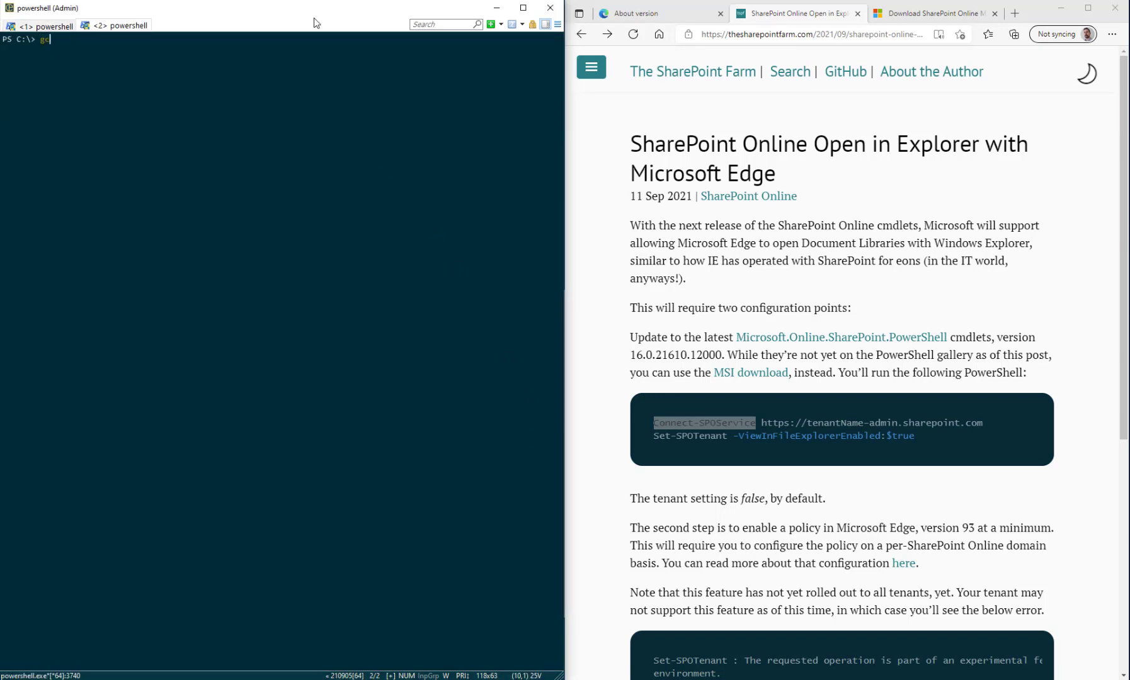
{"action": "type", "text": "-m"}
{"action": "key", "text": "Tab"}
{"action": "type", "text": "Connect-SPOService"}
{"action": "type", "text": "|Ft -a"}
{"action": "key", "text": "Return"}
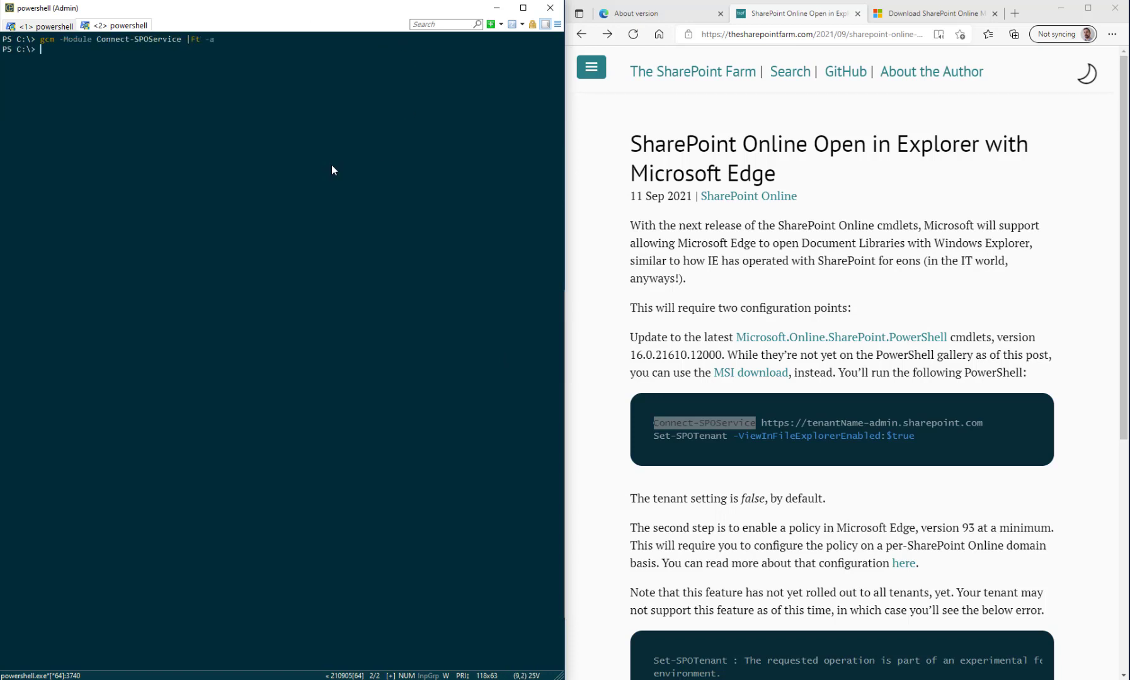
{"action": "key", "text": "Up"}
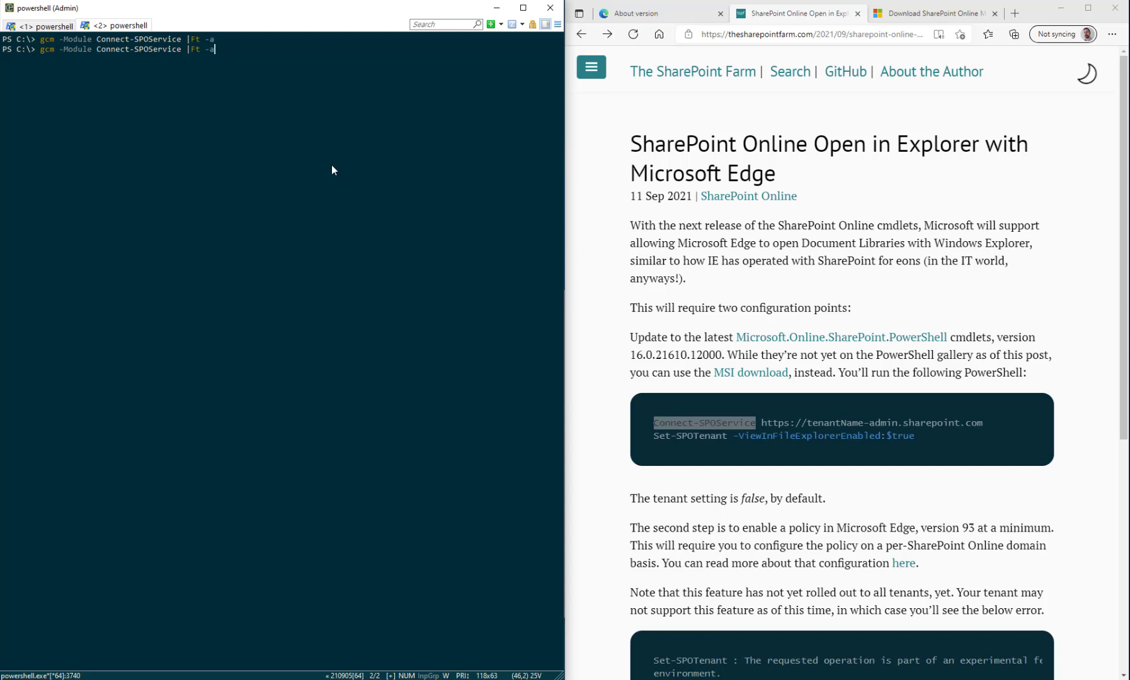
{"action": "key", "text": "Delete"}
{"action": "key", "text": "Delete"}
{"action": "key", "text": "Delete"}
{"action": "key", "text": "Delete"}
{"action": "key", "text": "Delete"}
{"action": "key", "text": "Delete"}
{"action": "key", "text": "Delete"}
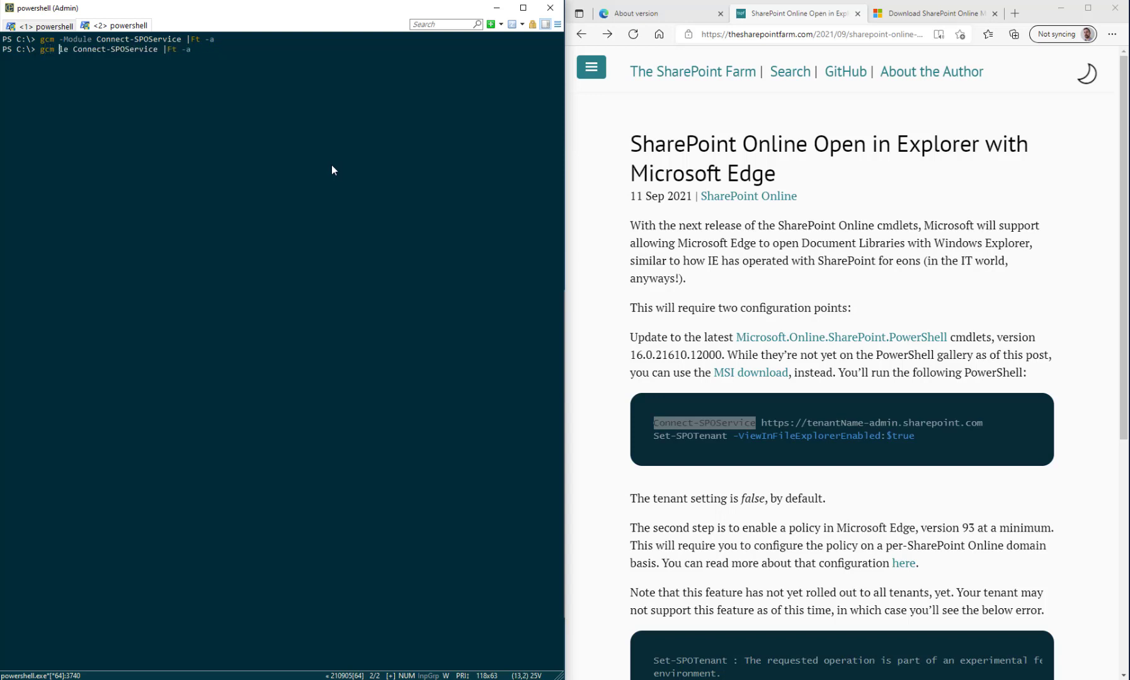
{"action": "key", "text": "Return"}
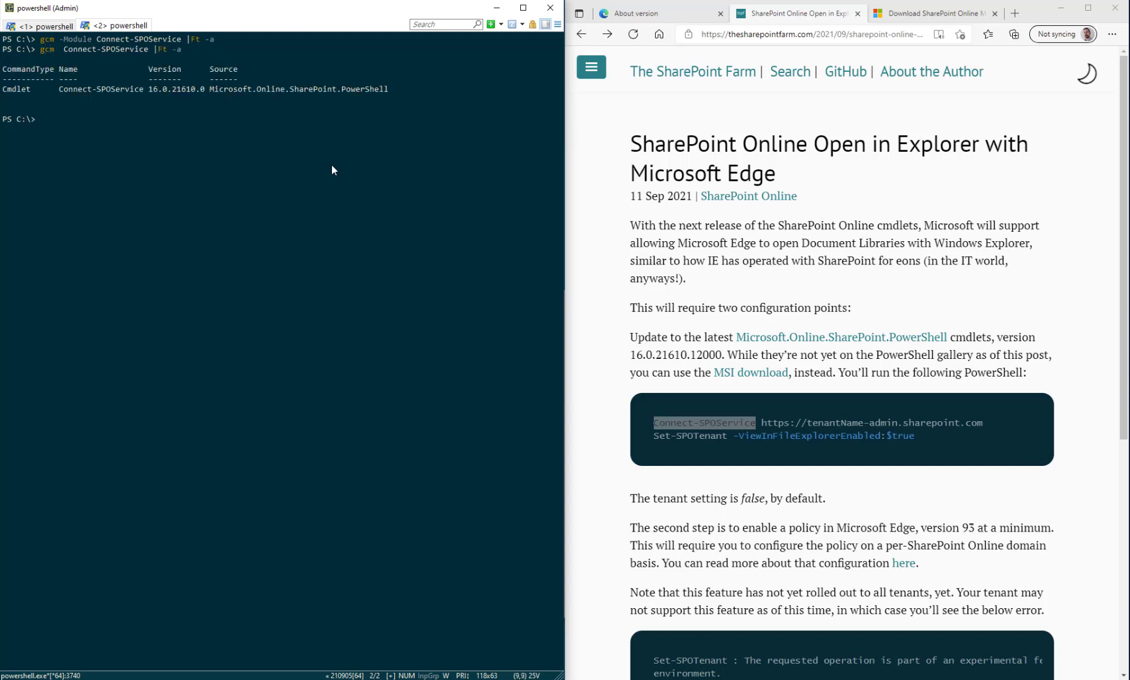
{"action": "left_click_drag", "start_coordinate": [172, 89], "coordinate": [192, 89]}
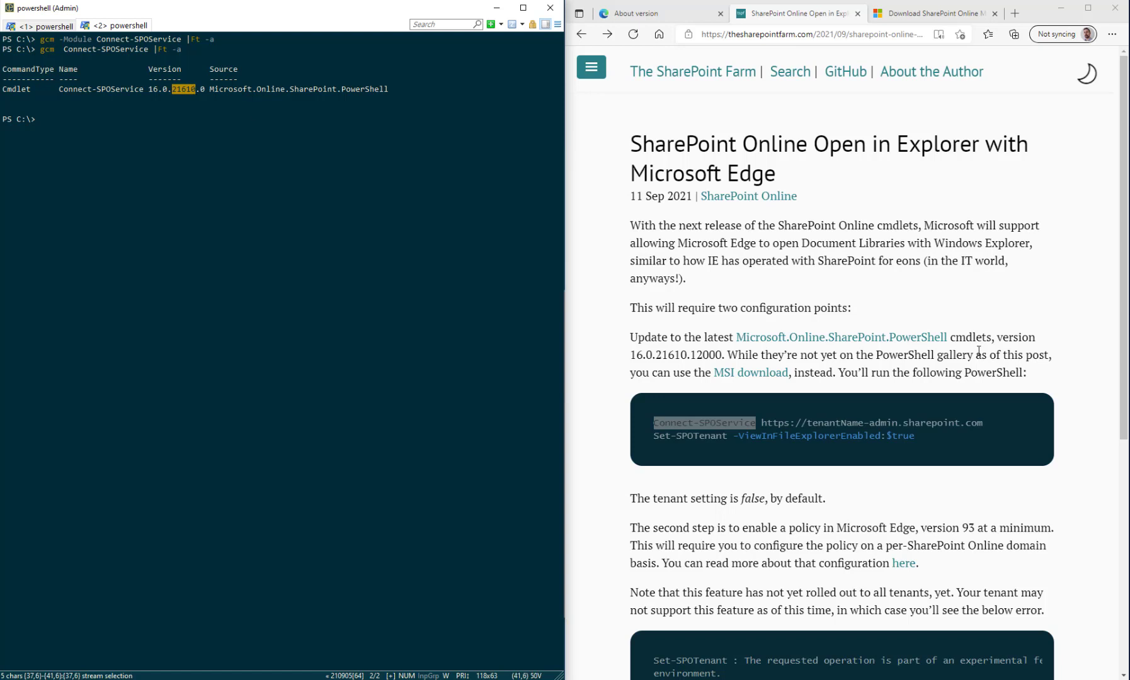
{"action": "left_click_drag", "start_coordinate": [1013, 417], "coordinate": [663, 429]}
Start a session transcript with Start-Transcript.
{"action": "left_click", "coordinate": [314, 202]}
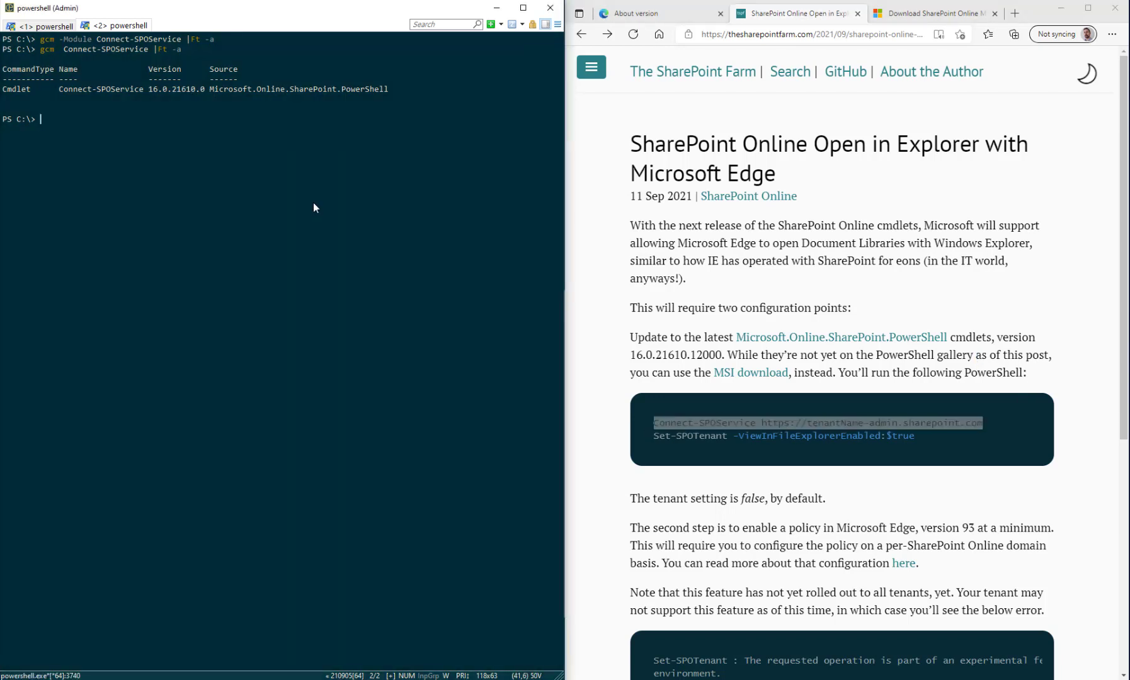
{"action": "type", "text": "start-transcript"}
{"action": "key", "text": "Return"}
Run Connect-SPOService against the tenant's admin URL and sign in with the work or school account.
{"action": "type", "text": "Connect-SPOService https://tenantName-admin.sharepoint.com"}
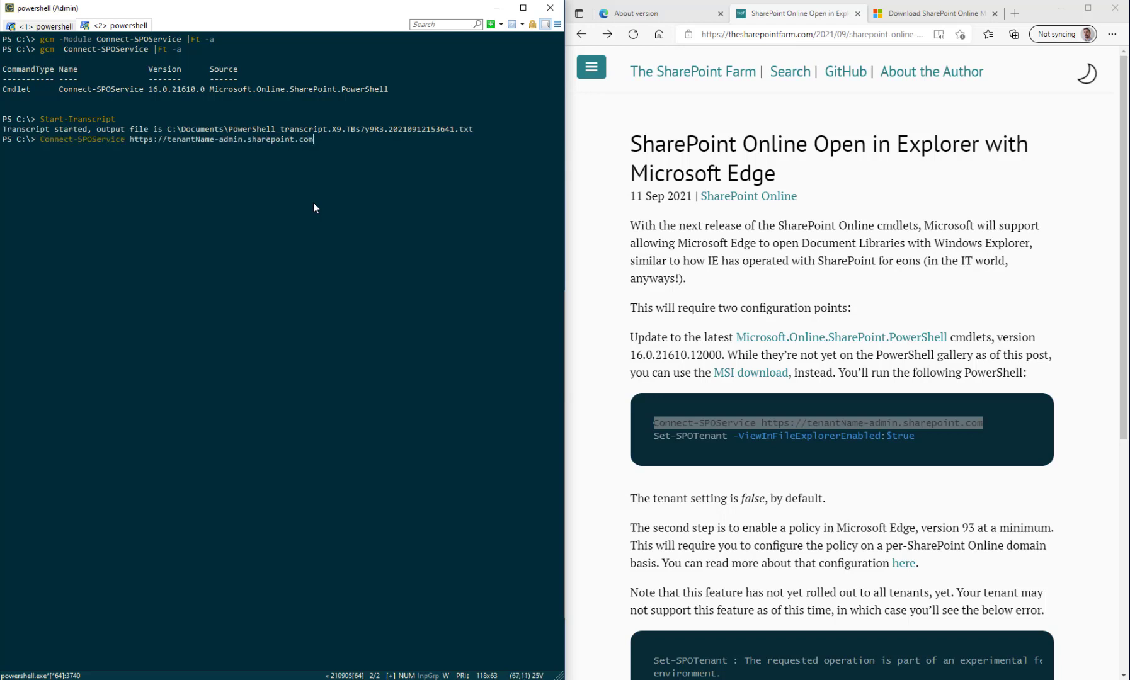
{"action": "key", "text": "Left"}
{"action": "key", "text": "Left"}
{"action": "key", "text": "Left"}
{"action": "key", "text": "Left"}
{"action": "key", "text": "Left"}
{"action": "key", "text": "Left"}
{"action": "key", "text": "Left"}
{"action": "key", "text": "Left"}
{"action": "key", "text": "Left"}
{"action": "key", "text": "Left"}
{"action": "key", "text": "Left"}
{"action": "key", "text": "Left"}
{"action": "key", "text": "Left"}
{"action": "key", "text": "Left"}
{"action": "key", "text": "Left"}
{"action": "key", "text": "Left"}
{"action": "key", "text": "Left"}
{"action": "key", "text": "Left"}
{"action": "key", "text": "Left"}
{"action": "key", "text": "Left"}
{"action": "key", "text": "BackSpace"}
{"action": "key", "text": "BackSpace"}
{"action": "key", "text": "BackSpace"}
{"action": "key", "text": "BackSpace"}
{"action": "key", "text": "BackSpace"}
{"action": "key", "text": "BackSpace"}
{"action": "key", "text": "BackSpace"}
{"action": "key", "text": "BackSpace"}
{"action": "key", "text": "BackSpace"}
{"action": "type", "text": "spjeff"}
{"action": "key", "text": "Return"}
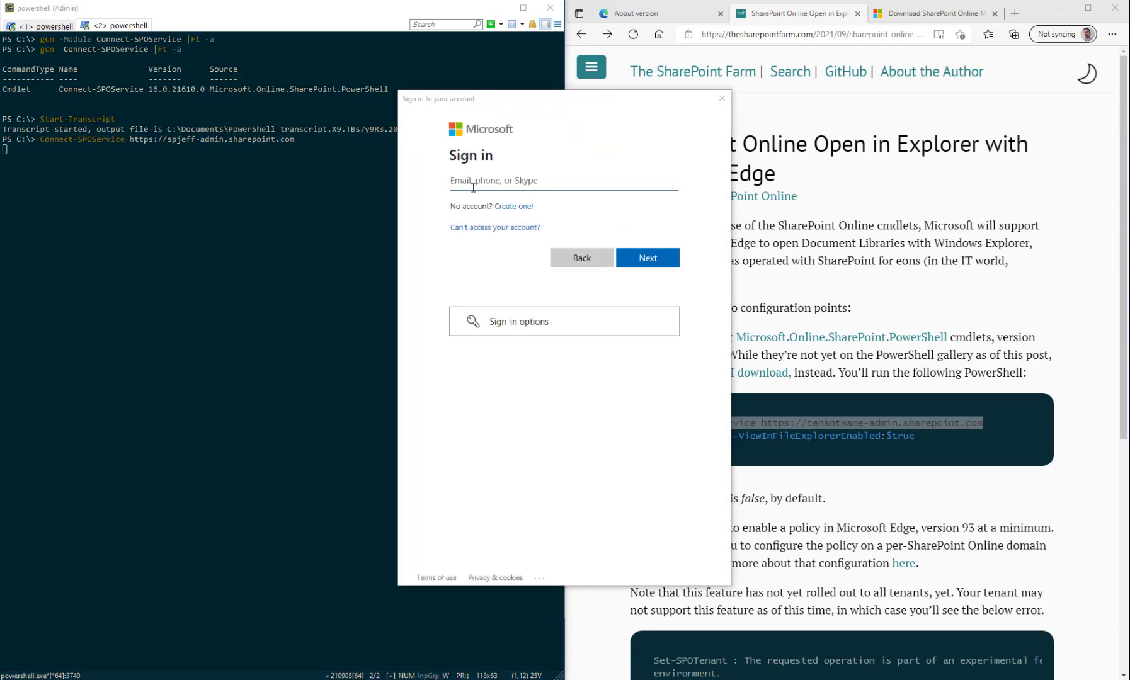
{"action": "key", "text": "ctrl+v"}
{"action": "key", "text": "Return"}
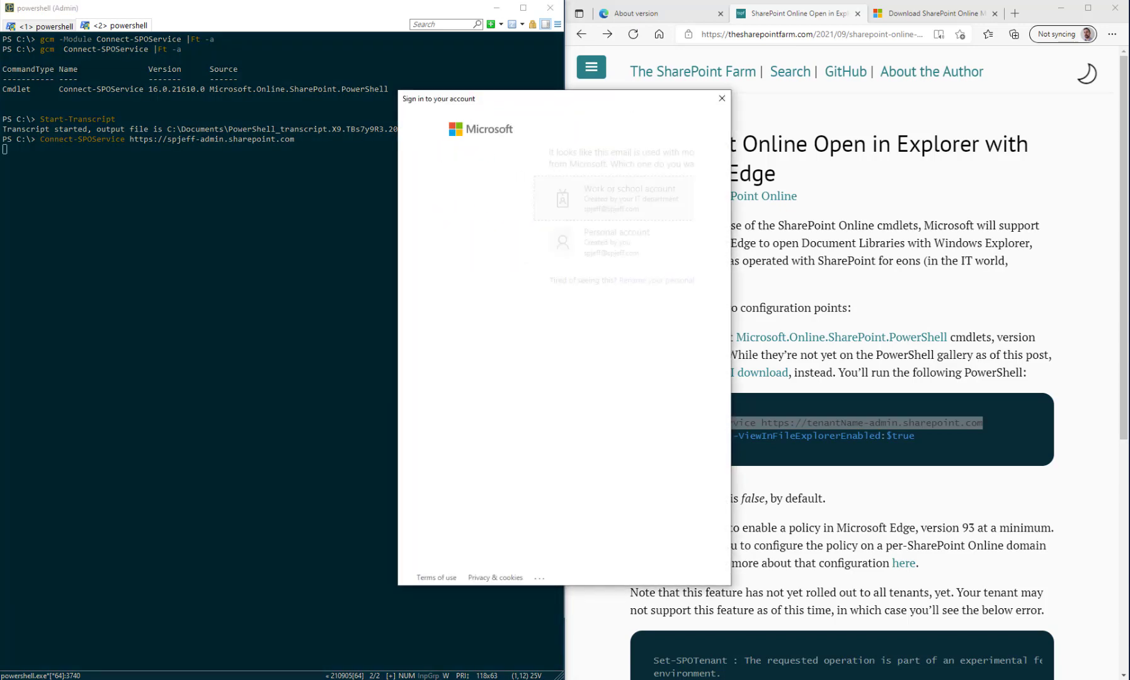
{"action": "left_click", "coordinate": [555, 213]}
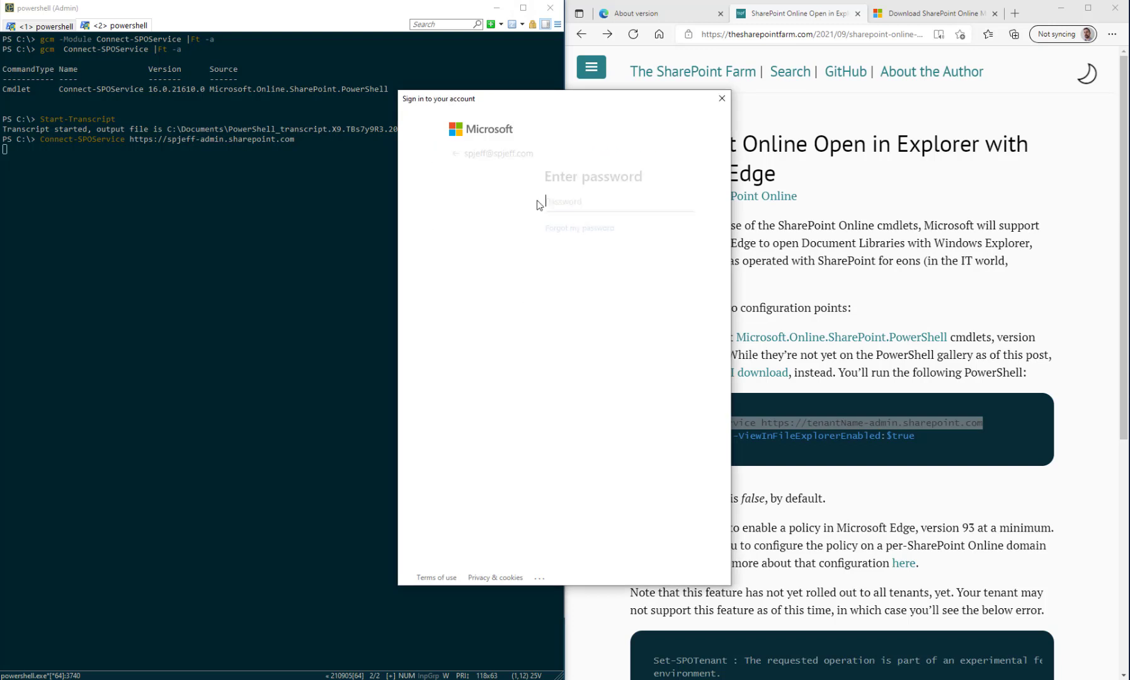
Finish signing in with the account password, then turn the pasted Set-SPOTenant into Get-SPOTenant.
{"action": "key", "text": "ctrl+v"}
{"action": "left_click", "coordinate": [668, 260]}
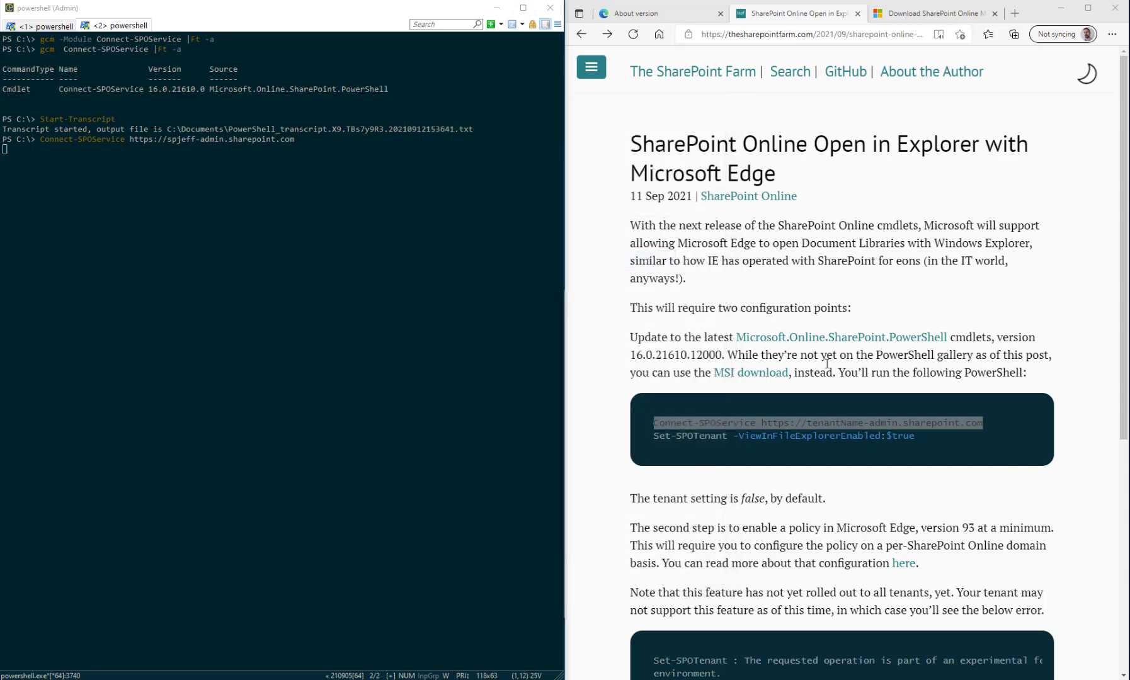
{"action": "left_click_drag", "start_coordinate": [728, 435], "coordinate": [653, 437]}
{"action": "left_click", "coordinate": [312, 196]}
{"action": "type", "text": "Set-SPOTenant"}
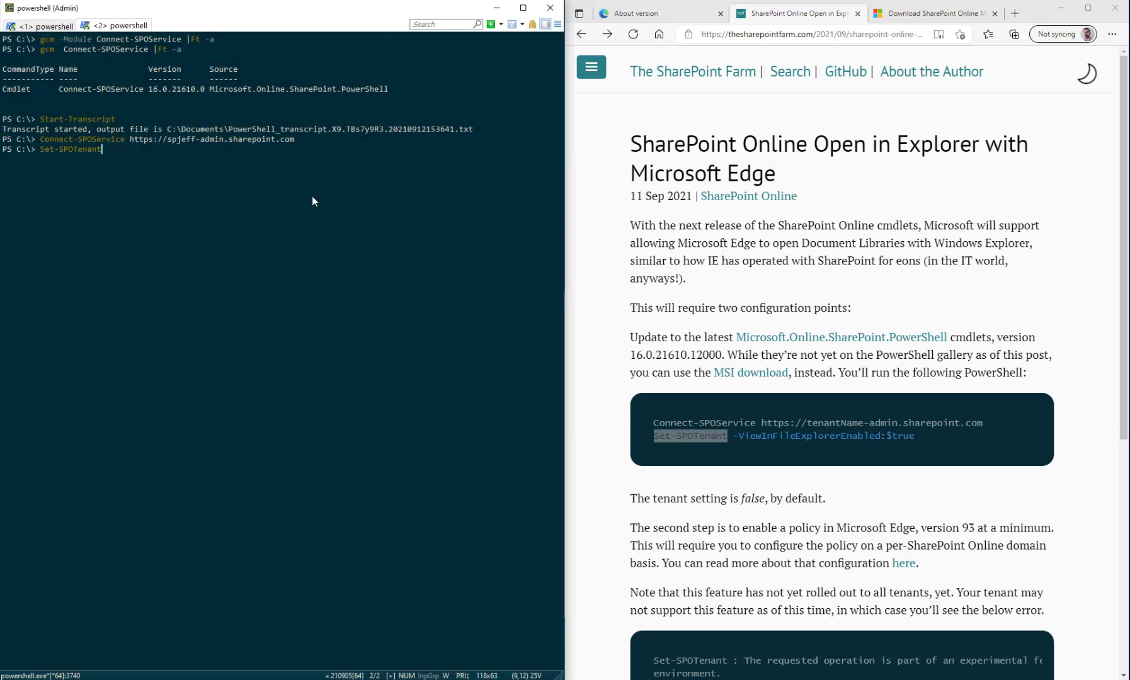
{"action": "key", "text": "Home"}
{"action": "key", "text": "Delete"}
{"action": "type", "text": "g"}
Run get-SPOTenant | select ViewInFileExplorerEnabled and confirm it returns the default False.
{"action": "double_click", "coordinate": [809, 436]}
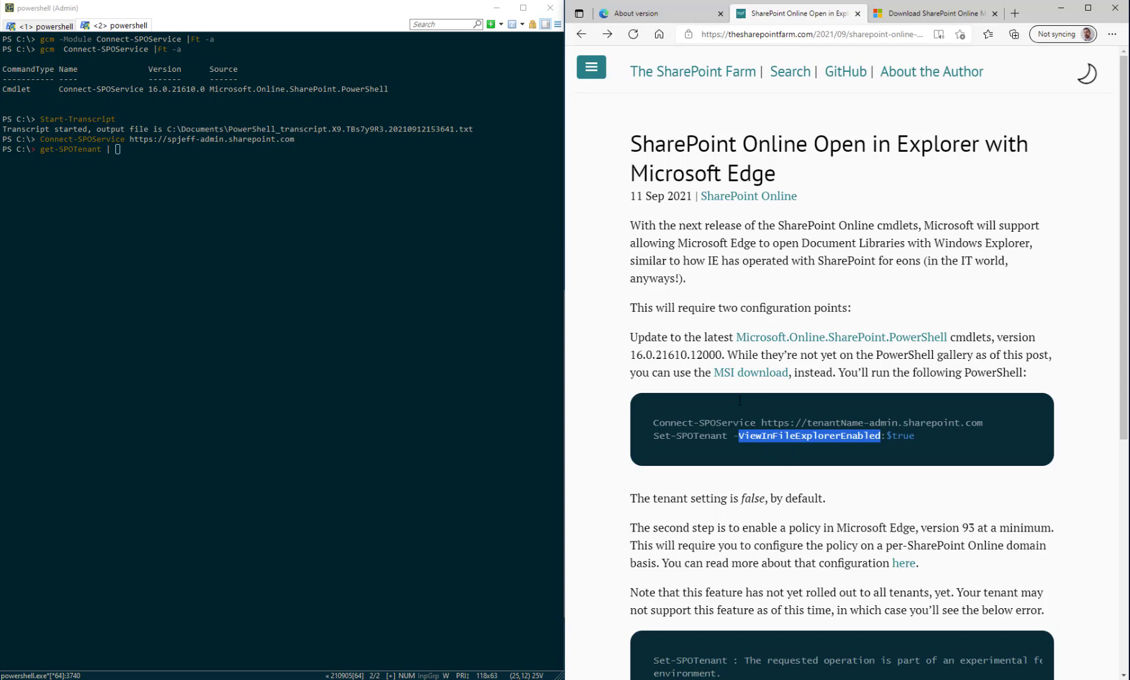
{"action": "left_click", "coordinate": [377, 259]}
{"action": "type", "text": "selec"}
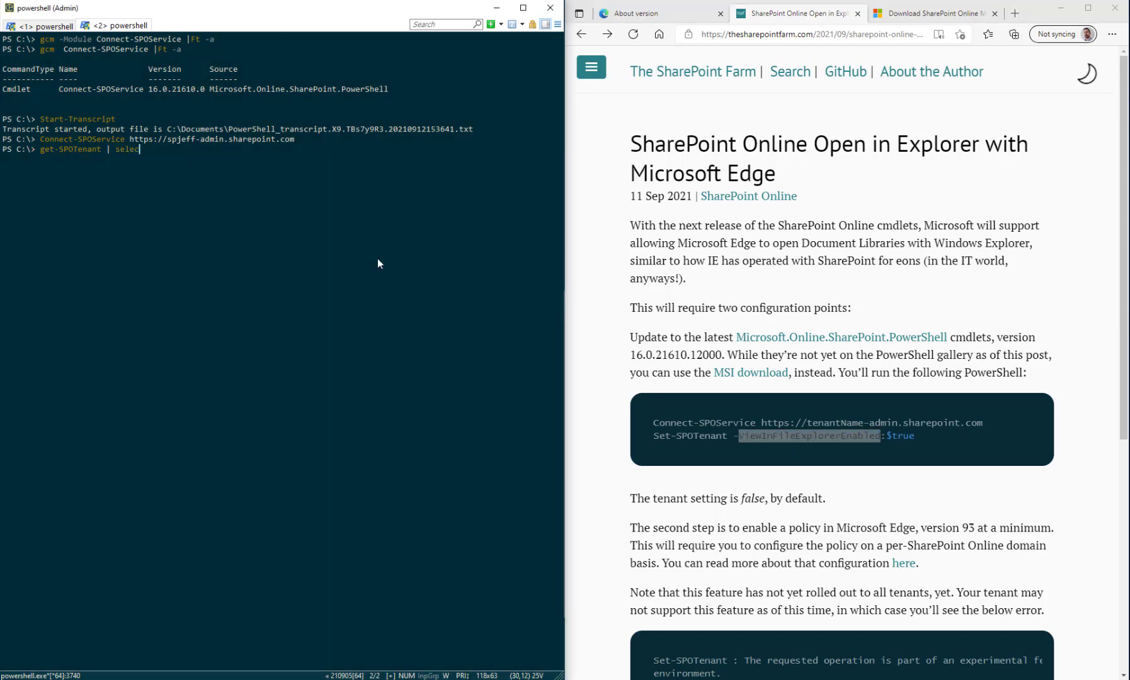
{"action": "type", "text": "t"}
{"action": "type", "text": "ViewInFileExplorerEnabled"}
{"action": "key", "text": "Return"}
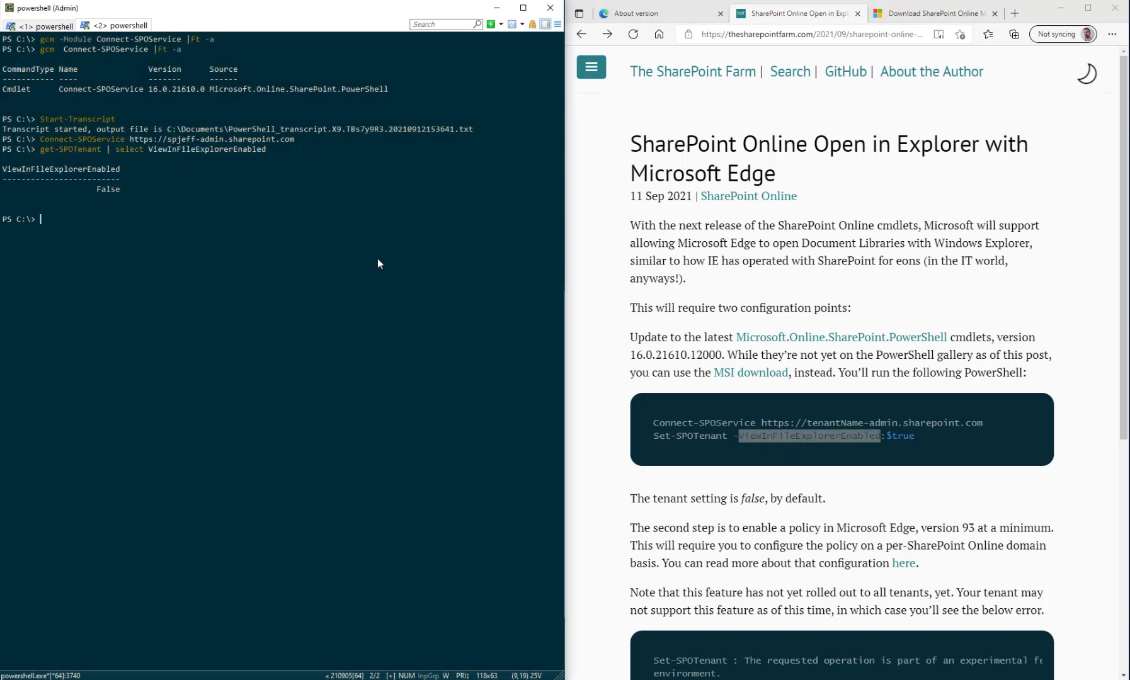
{"action": "left_click_drag", "start_coordinate": [206, 216], "coordinate": [2, 168]}
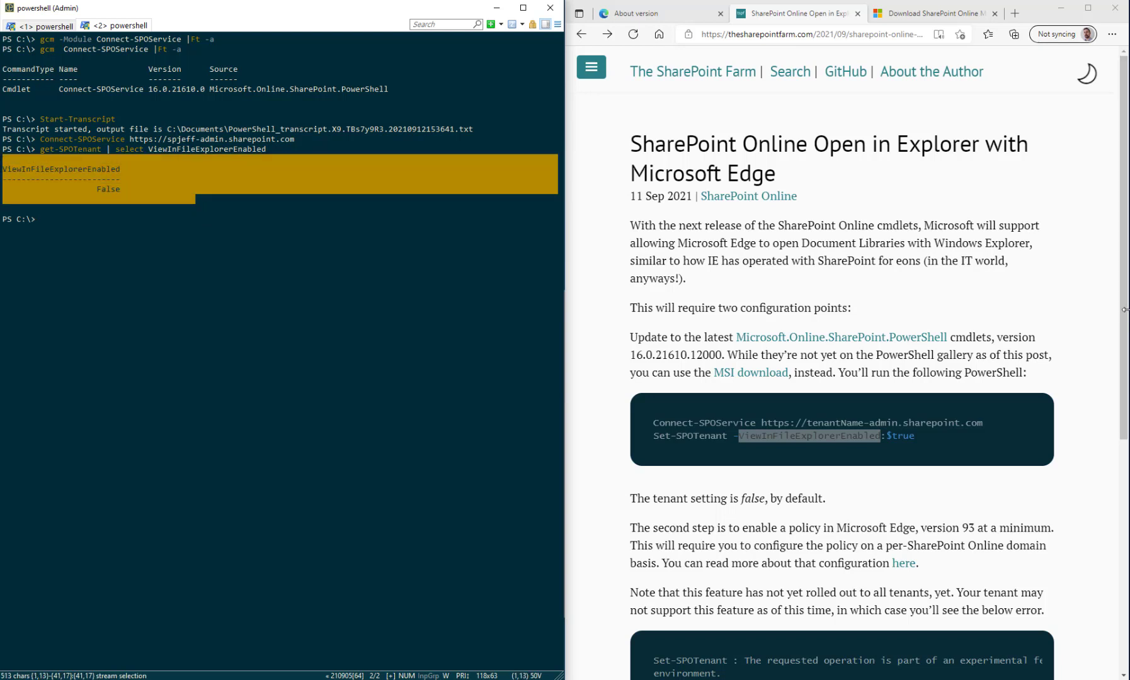
{"action": "left_click_drag", "start_coordinate": [841, 500], "coordinate": [630, 498]}
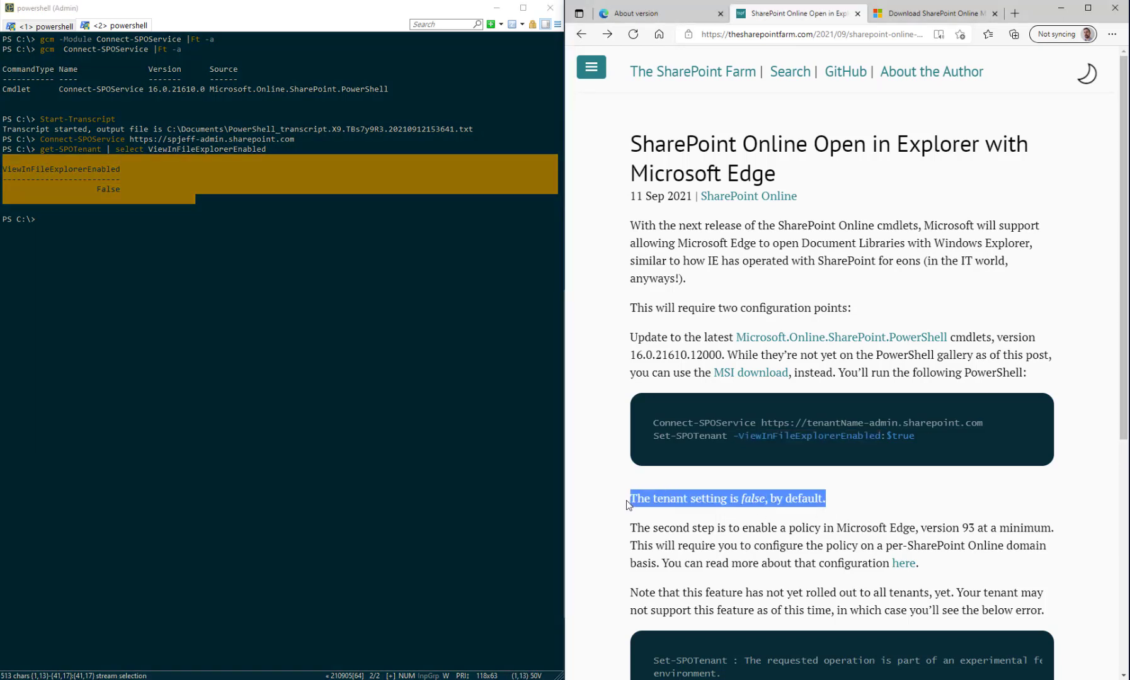
{"action": "left_click", "coordinate": [361, 315]}
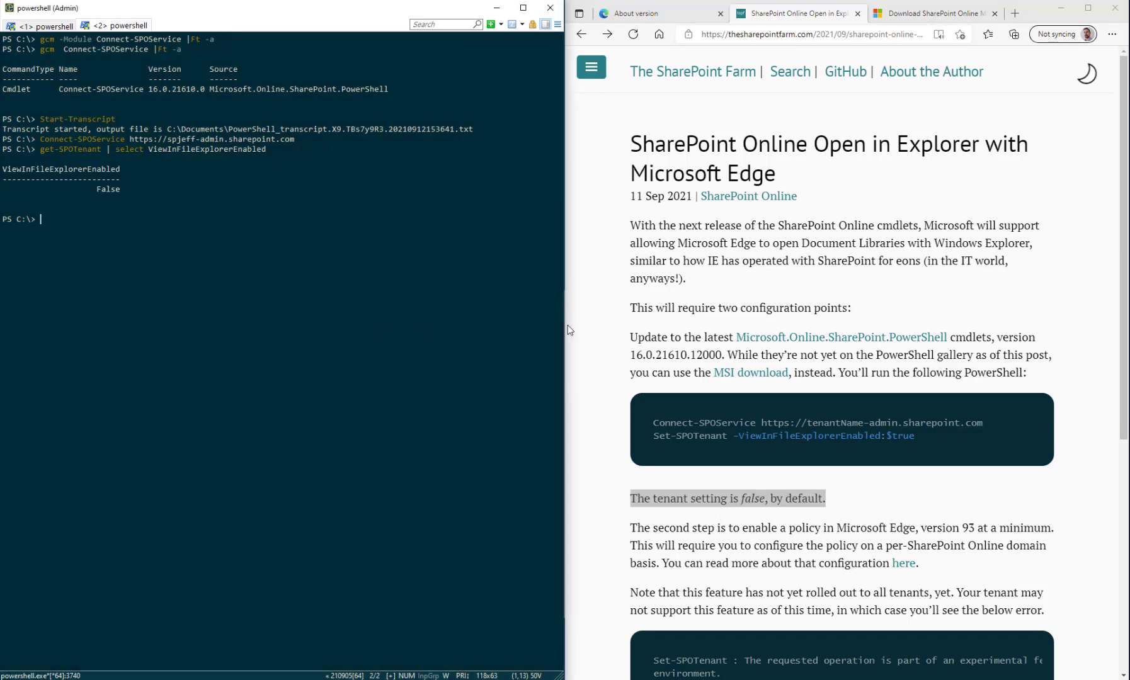
Run Set-SPOTenant -ViewInFileExplorerEnabled:$true from the article, which errors as an unsupported experimental feature.
{"action": "left_click_drag", "start_coordinate": [936, 445], "coordinate": [647, 435]}
{"action": "key", "text": "ctrl+c"}
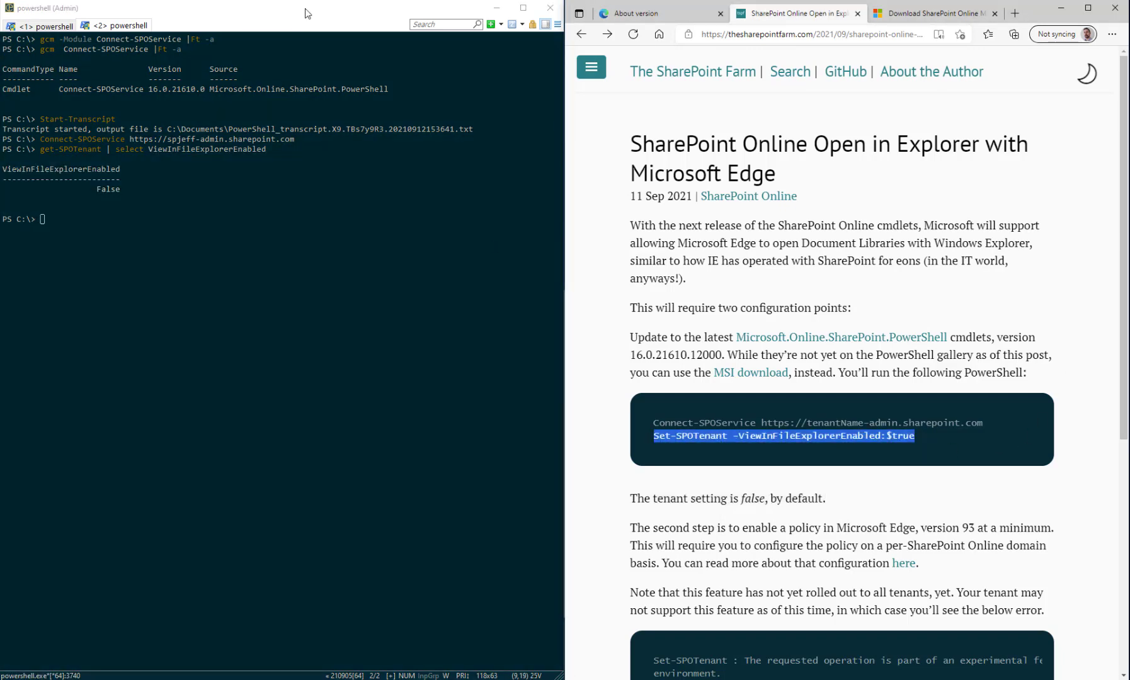
{"action": "left_click", "coordinate": [310, 239]}
{"action": "key", "text": "ctrl+v"}
{"action": "key", "text": "Return"}
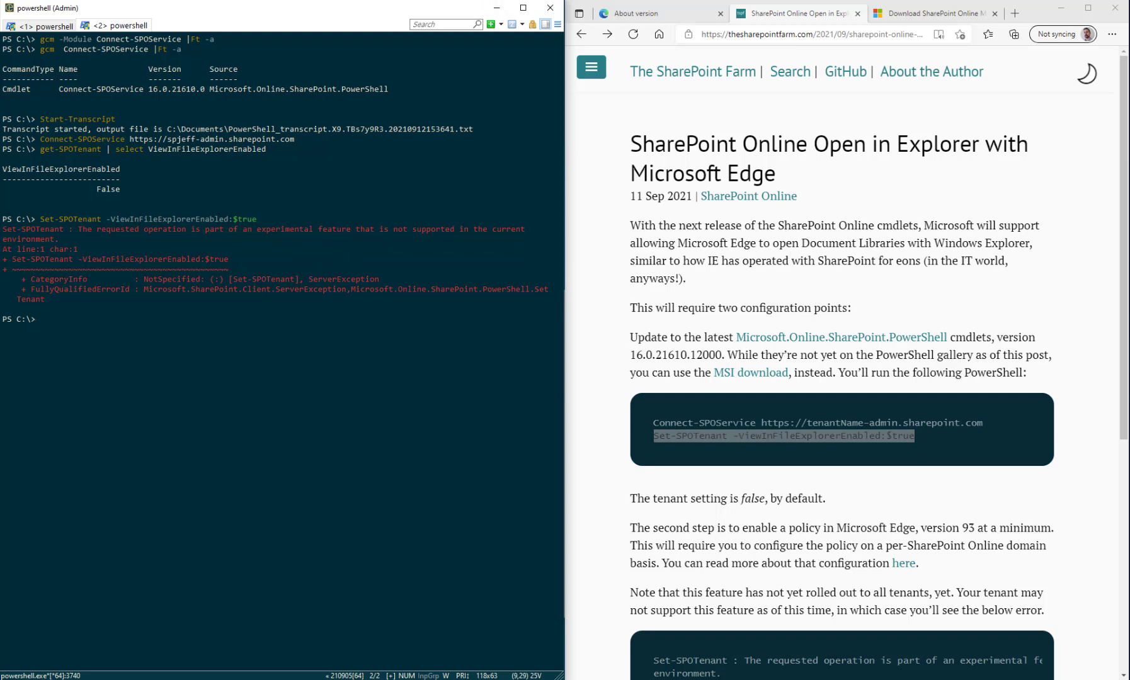
{"action": "key", "text": "alt+Tab"}
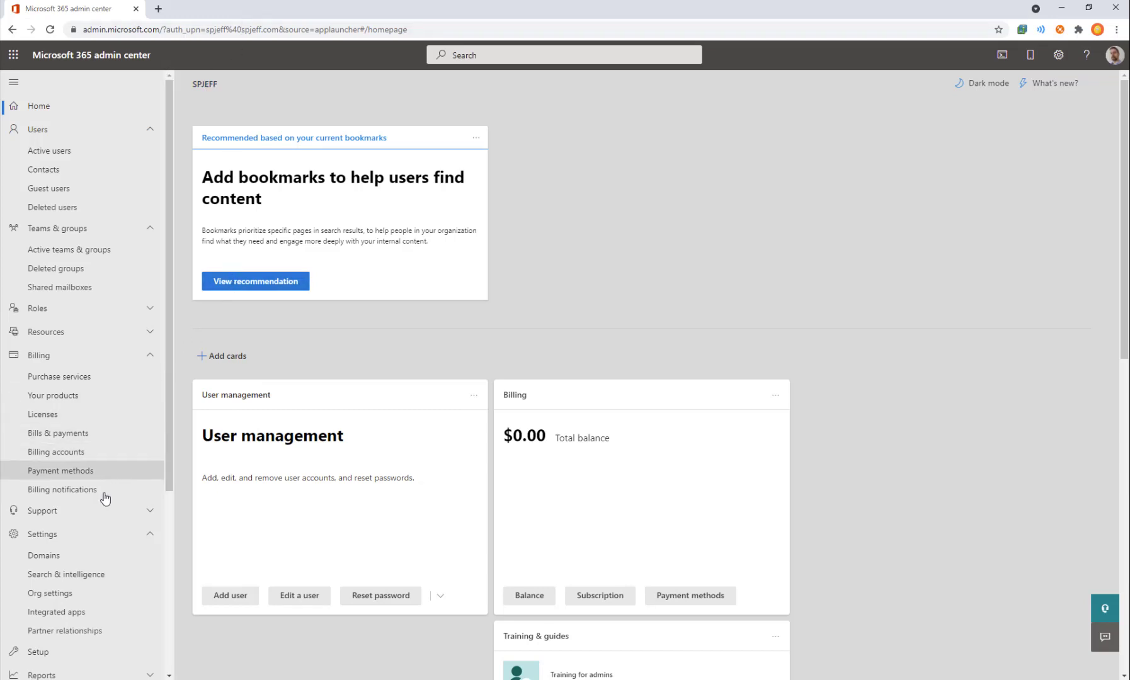
Under Org settings > Organization profile, set Release preferences to Targeted release for everyone.
{"action": "left_click", "coordinate": [100, 593]}
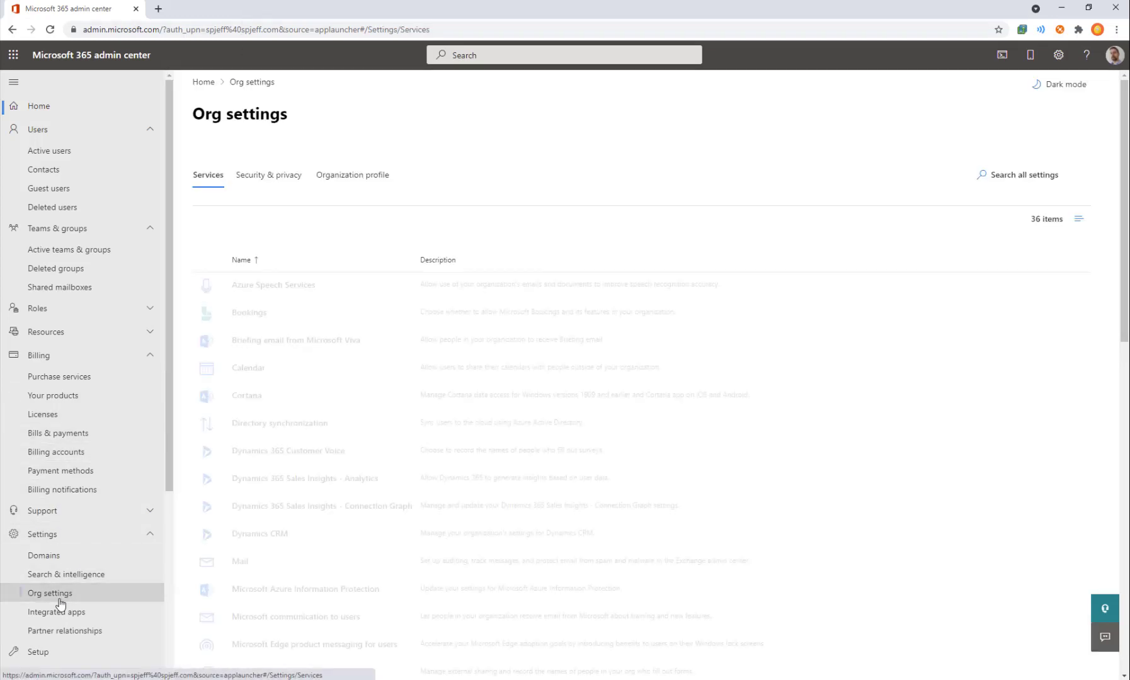
{"action": "left_click", "coordinate": [381, 176]}
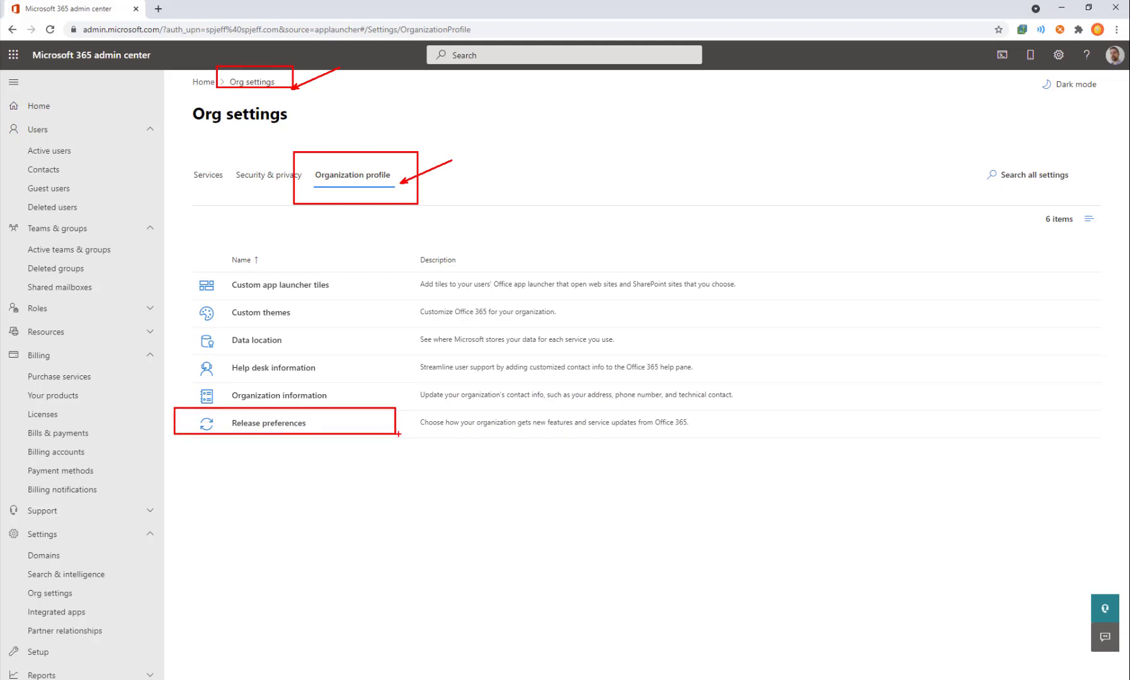
{"action": "left_click", "coordinate": [270, 429]}
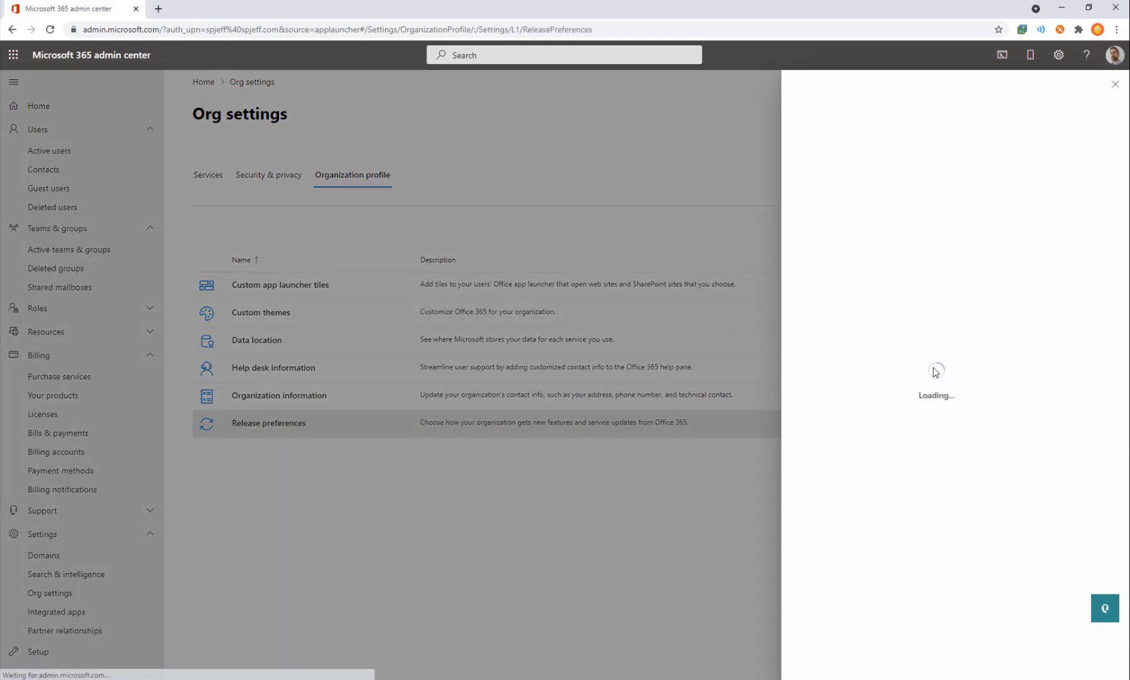
{"action": "left_click", "coordinate": [805, 297]}
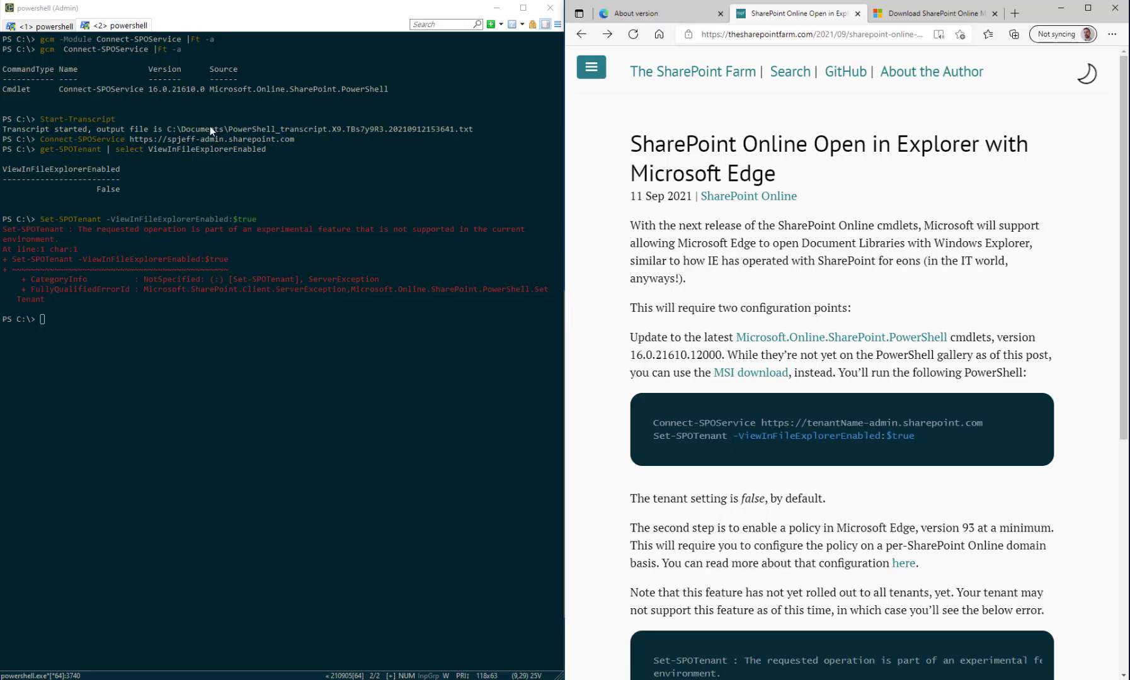
Note the article's minimum Edge version, then load about:version showing Edge 93.0.961.47.
{"action": "scroll", "coordinate": [768, 239], "scroll_direction": "down", "scroll_amount": 6}
{"action": "scroll", "coordinate": [852, 295], "scroll_direction": "up", "scroll_amount": 3}
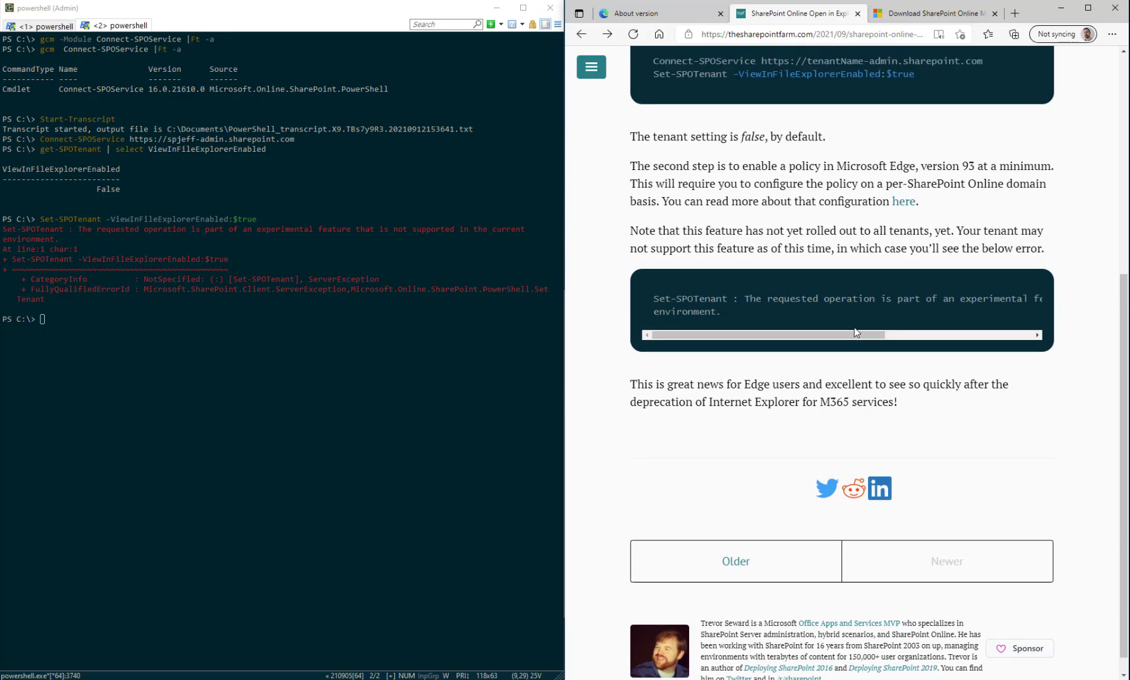
{"action": "scroll", "coordinate": [854, 327], "scroll_direction": "up", "scroll_amount": 2}
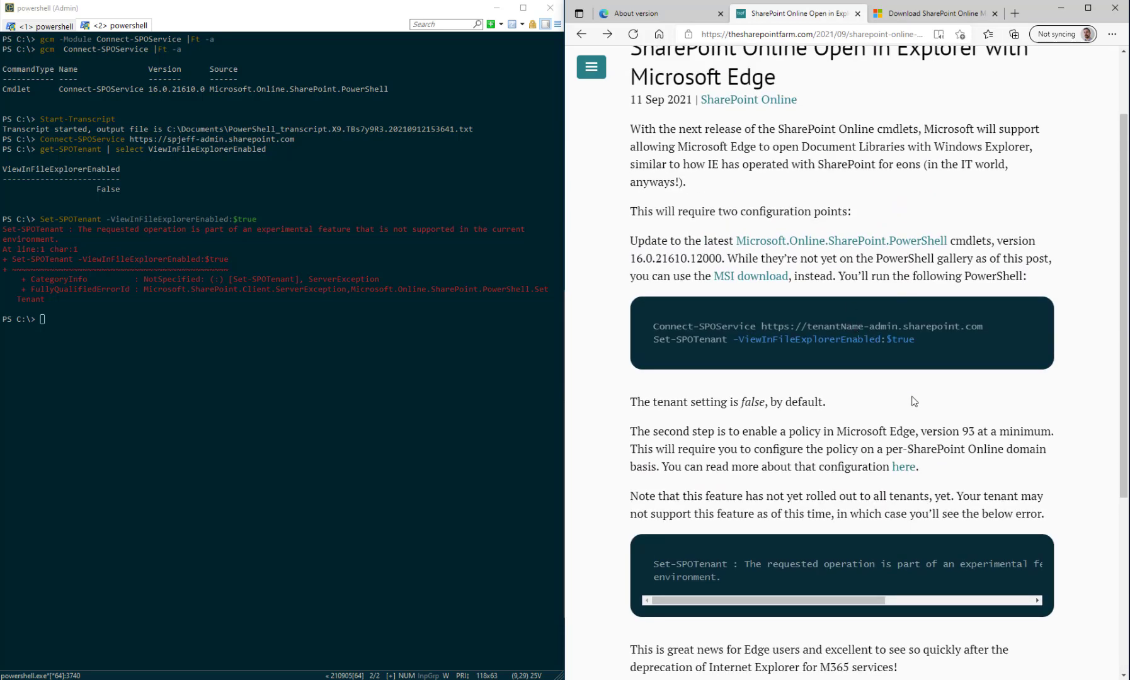
{"action": "left_click_drag", "start_coordinate": [927, 435], "coordinate": [1061, 433]}
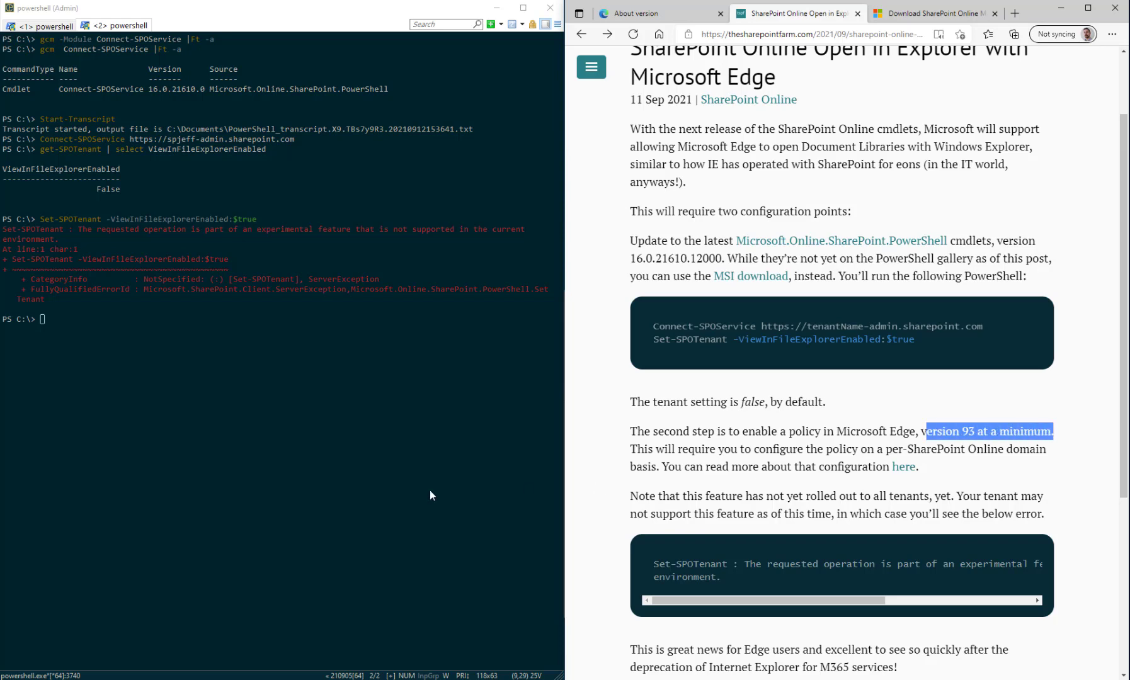
{"action": "left_click", "coordinate": [678, 17]}
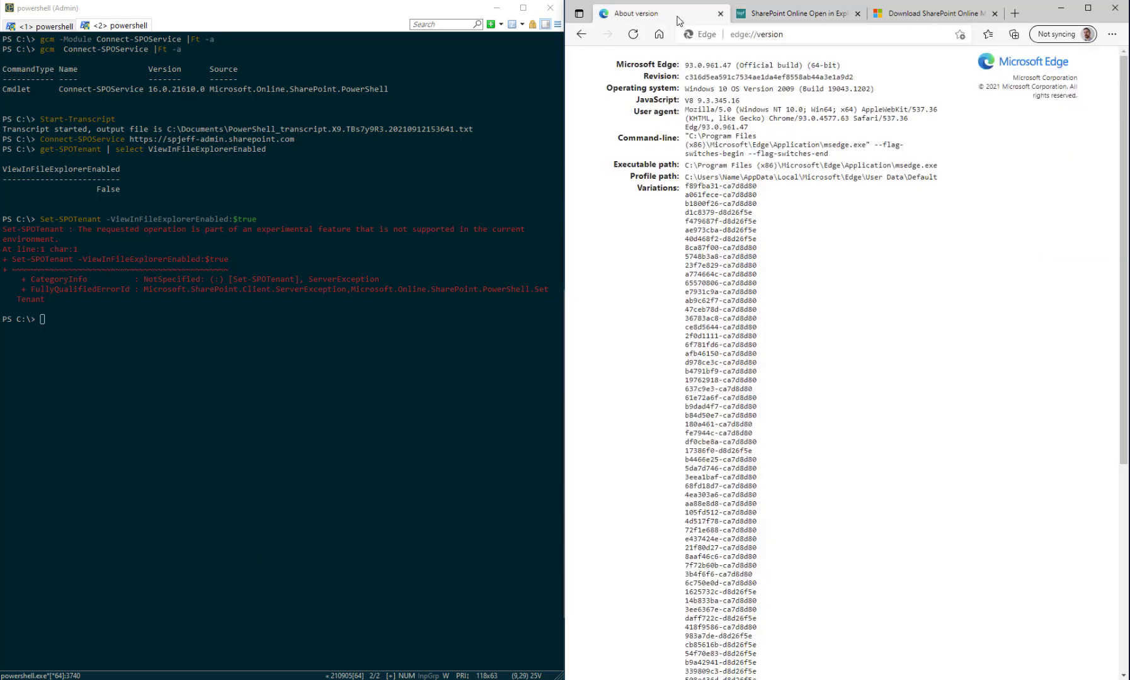
{"action": "left_click", "coordinate": [777, 35]}
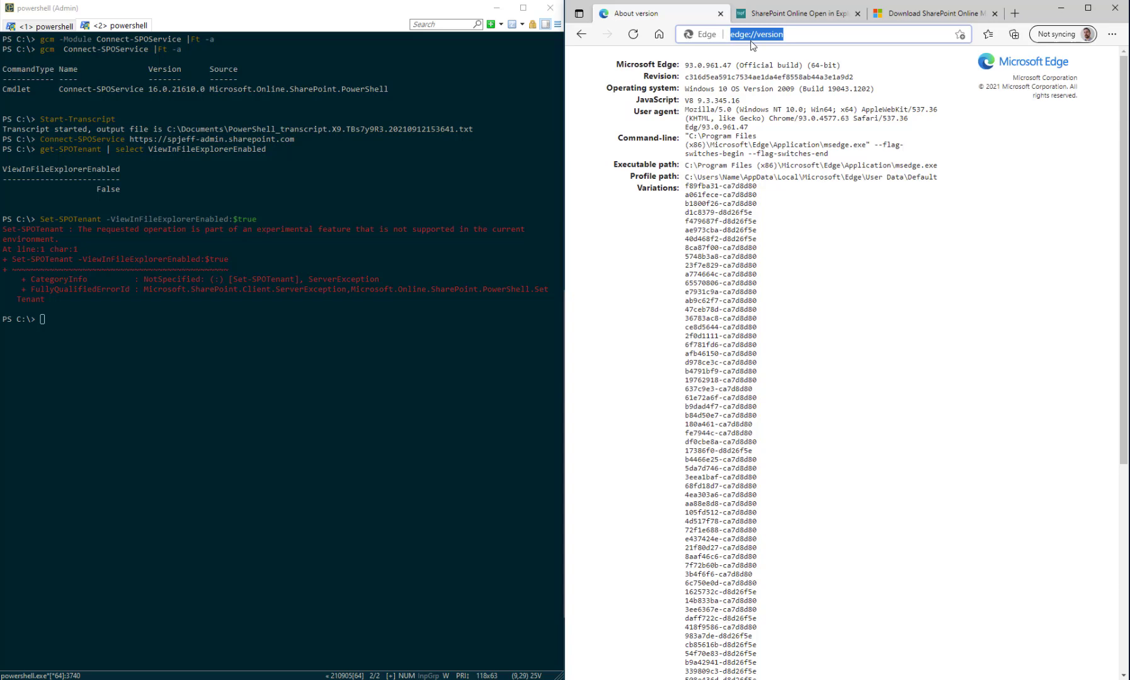
{"action": "type", "text": "about:version"}
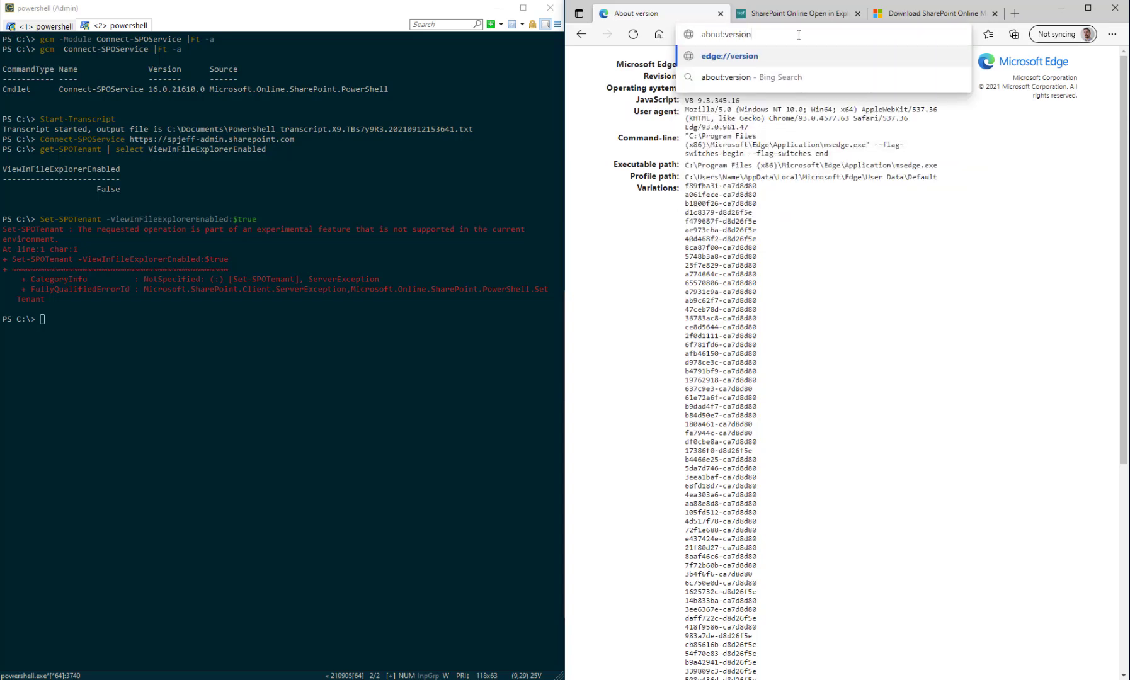
{"action": "key", "text": "Return"}
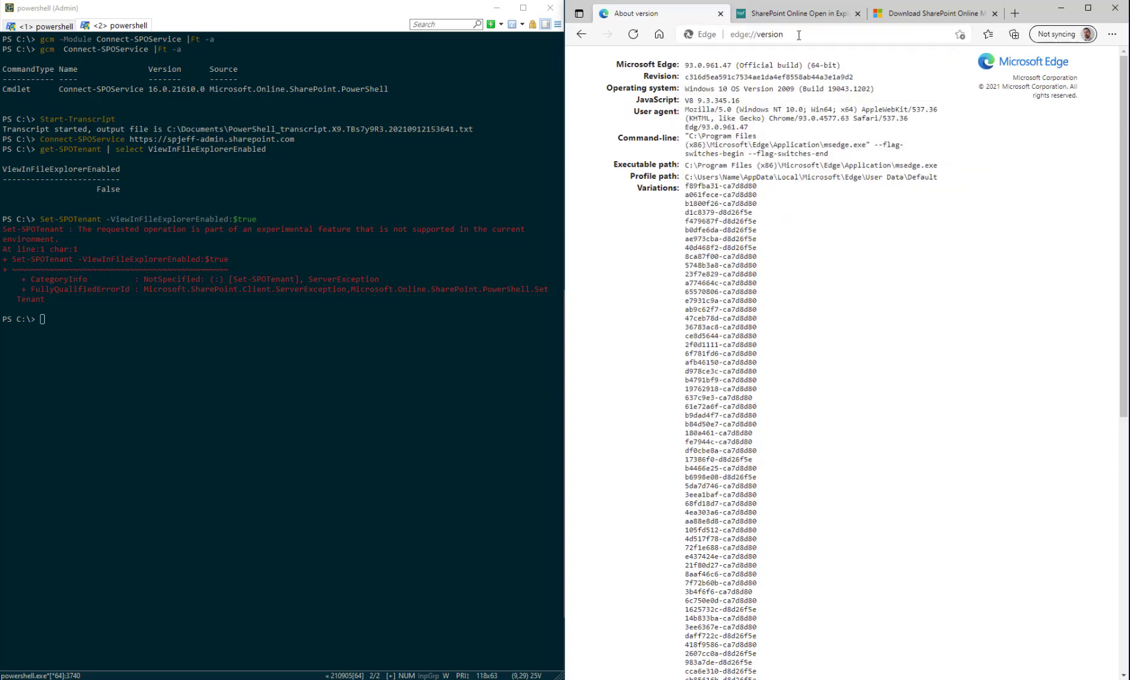
{"action": "left_click", "coordinate": [799, 35]}
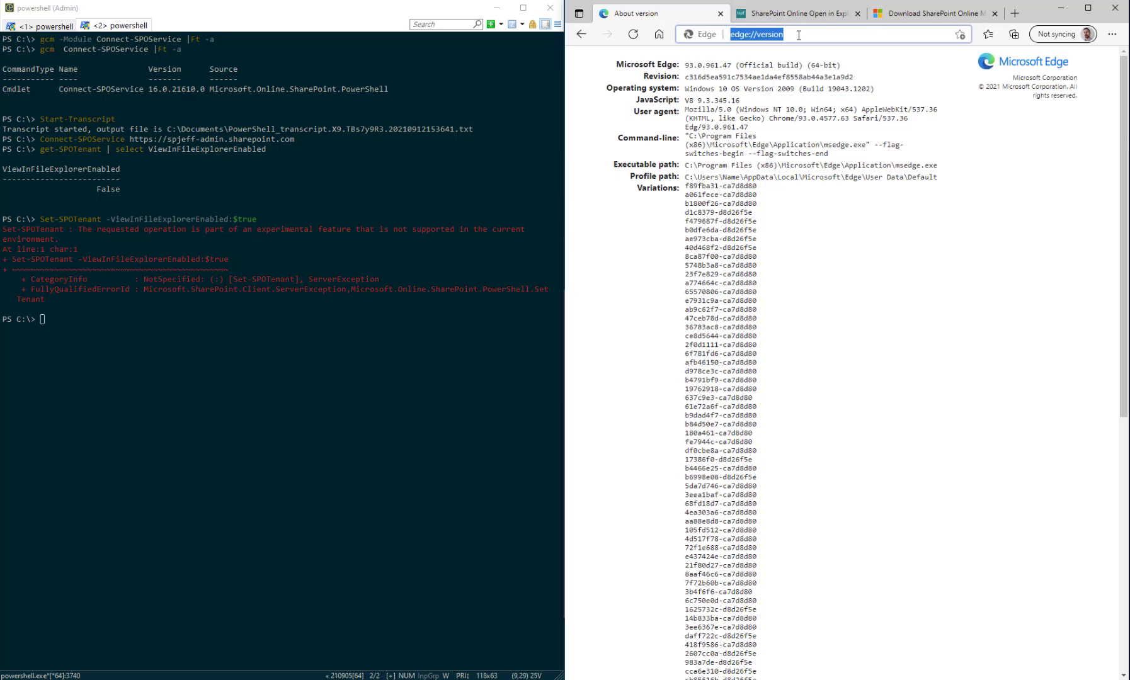
{"action": "left_click_drag", "start_coordinate": [685, 64], "coordinate": [734, 64]}
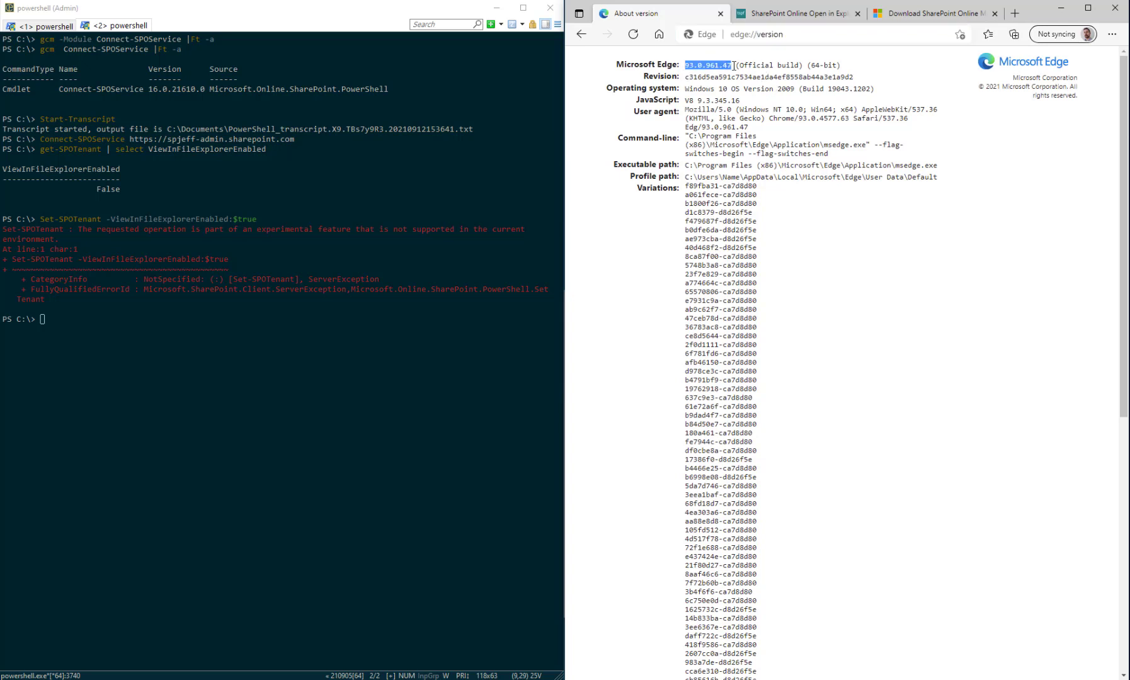
Open Help and feedback > About Microsoft Edge, confirming 93.0.961.47 is up to date.
{"action": "left_click", "coordinate": [1112, 34]}
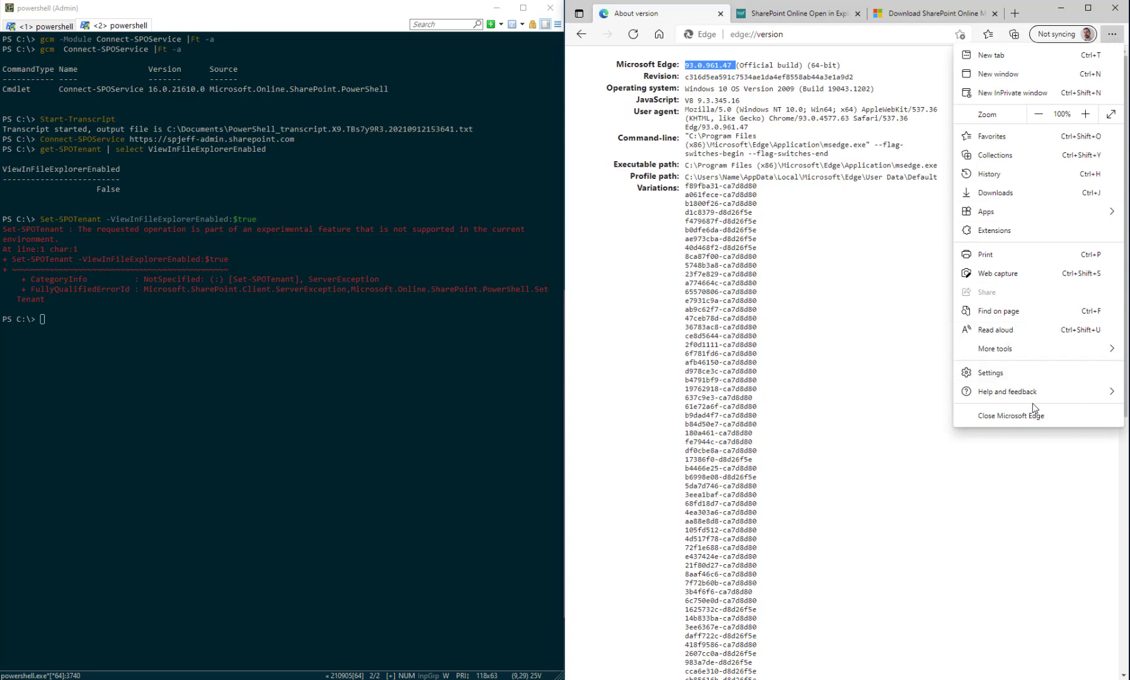
{"action": "mouse_move", "coordinate": [1035, 397]}
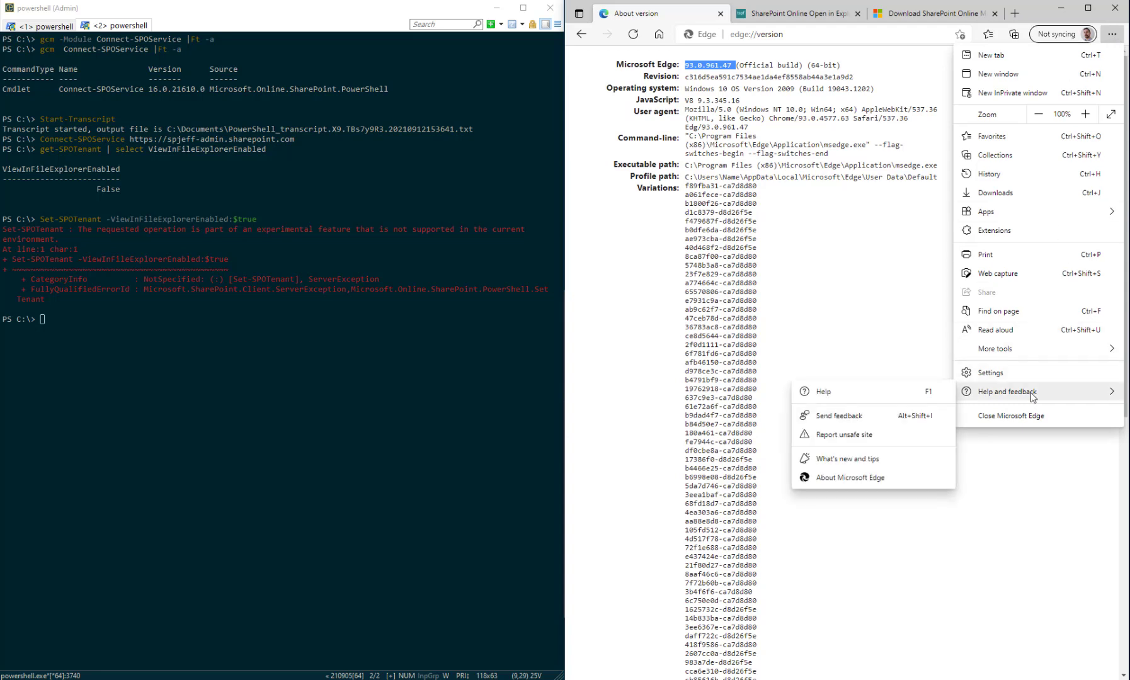
{"action": "left_click", "coordinate": [851, 478]}
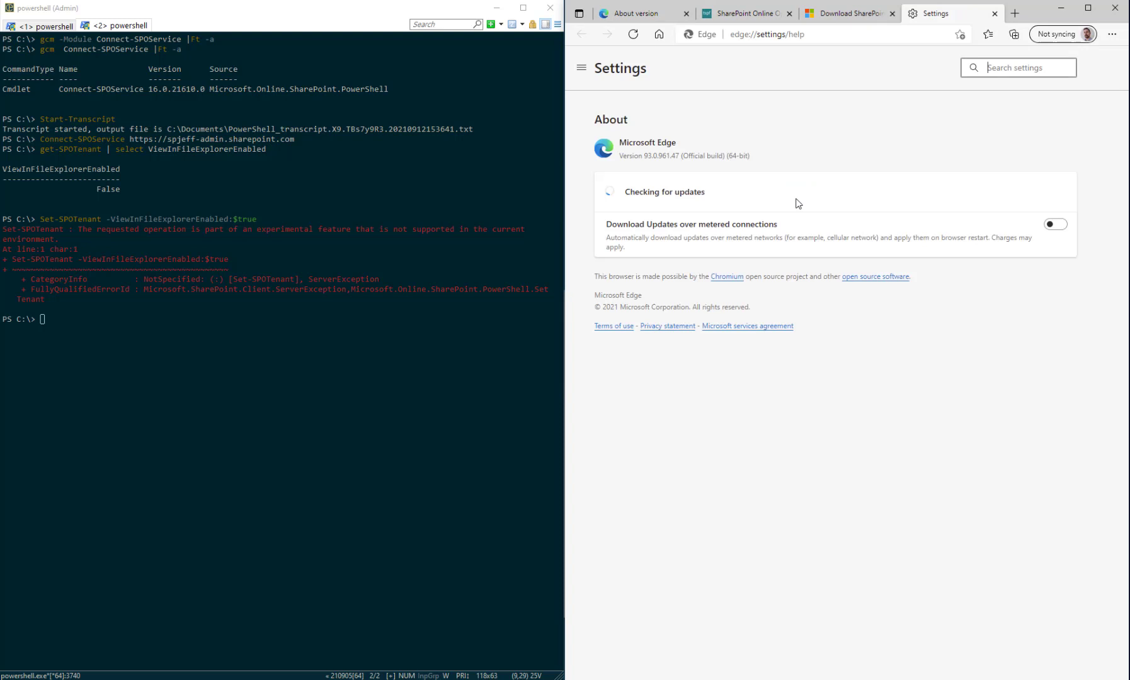
{"action": "left_click_drag", "start_coordinate": [645, 158], "coordinate": [682, 157]}
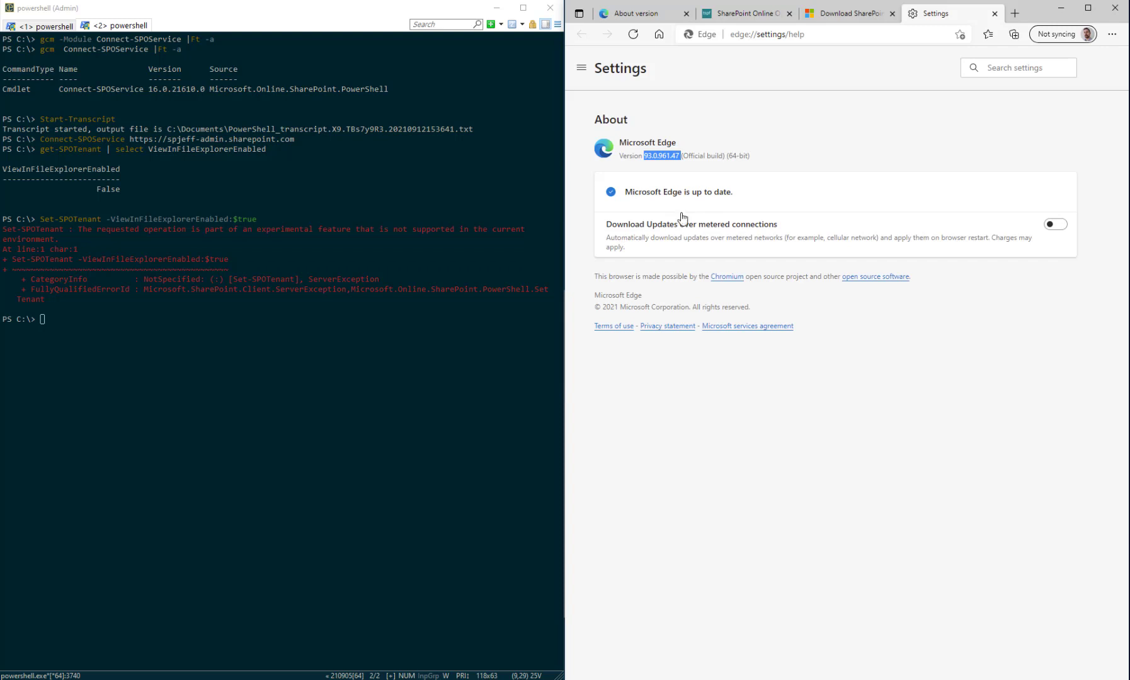
Reload about:version in the version tab and highlight the full Edge version line.
{"action": "left_click", "coordinate": [1106, 35]}
{"action": "mouse_move", "coordinate": [1040, 393]}
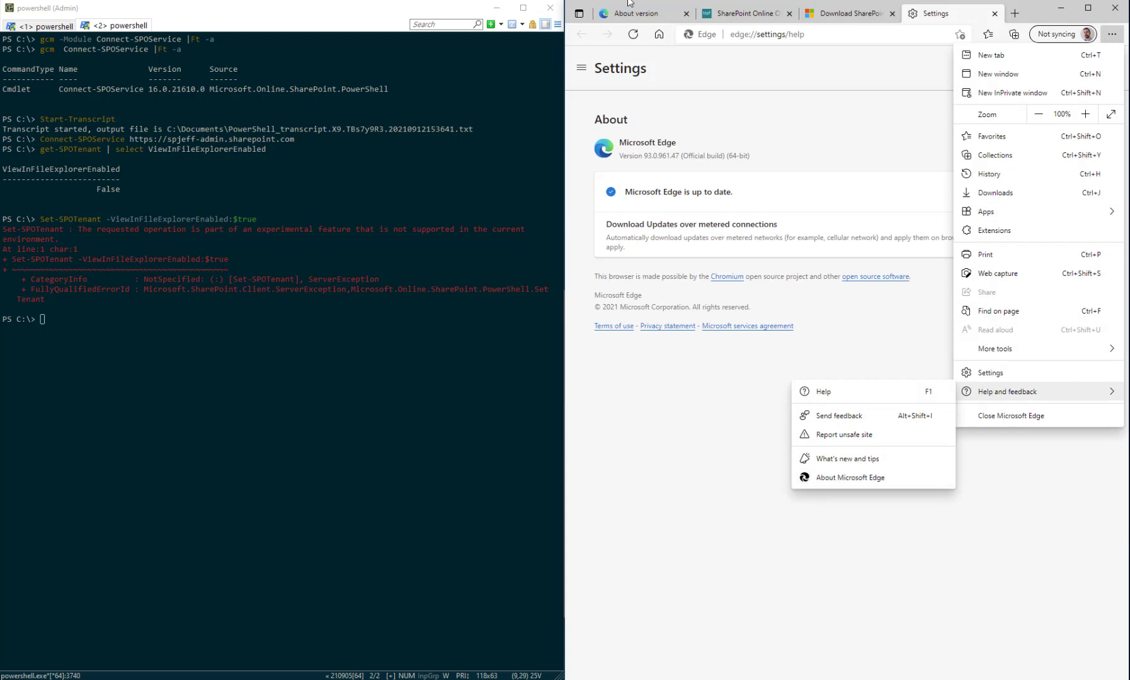
{"action": "left_click", "coordinate": [639, 18]}
{"action": "left_click", "coordinate": [794, 35]}
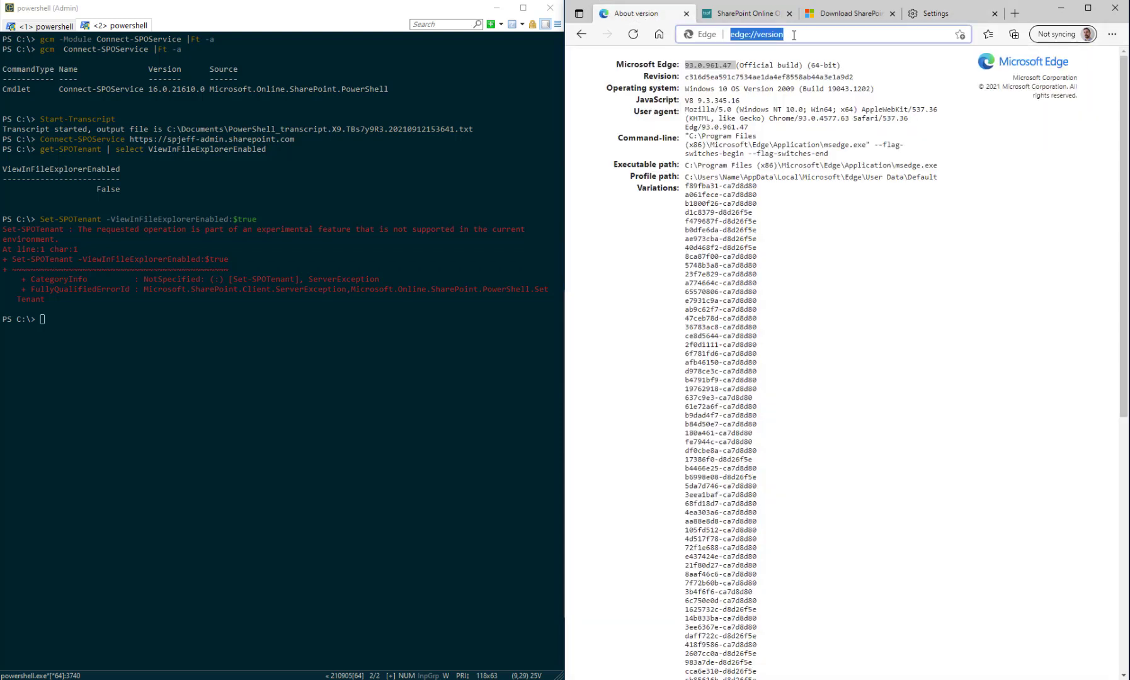
{"action": "type", "text": "about:version"}
{"action": "key", "text": "Return"}
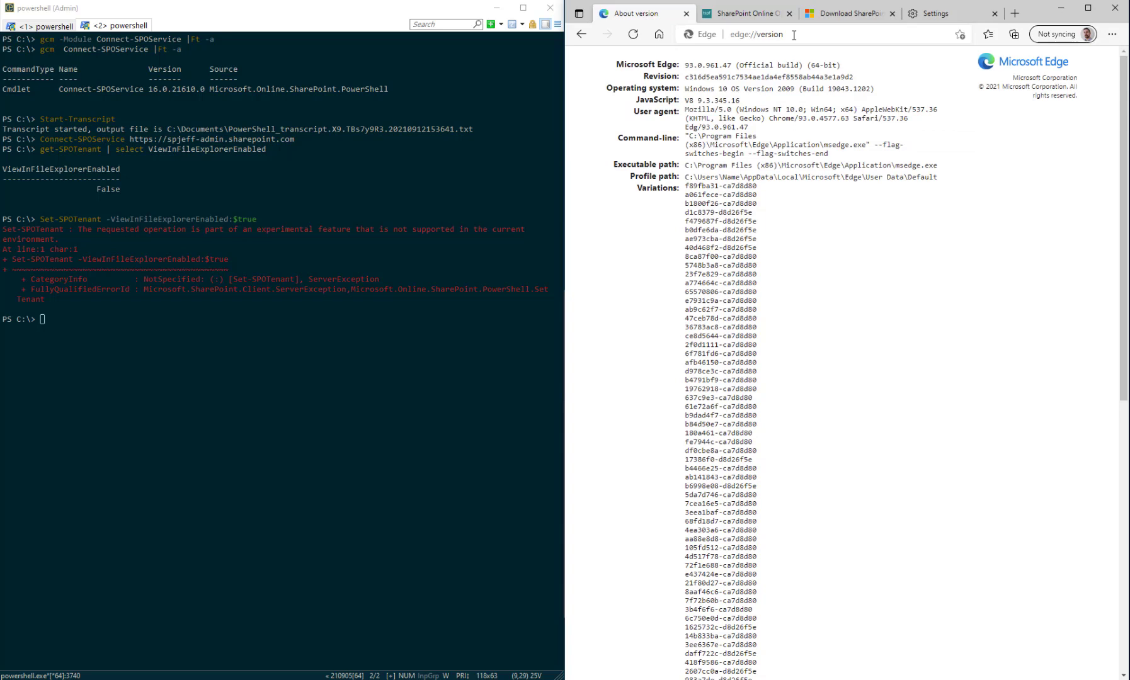
{"action": "left_click_drag", "start_coordinate": [686, 65], "coordinate": [905, 70]}
Bring back the 'SharePoint Online Open in Explorer with Microsoft Edge' post, cleared of highlights and scrolled to its title.
{"action": "left_click", "coordinate": [868, 77]}
{"action": "left_click", "coordinate": [780, 13]}
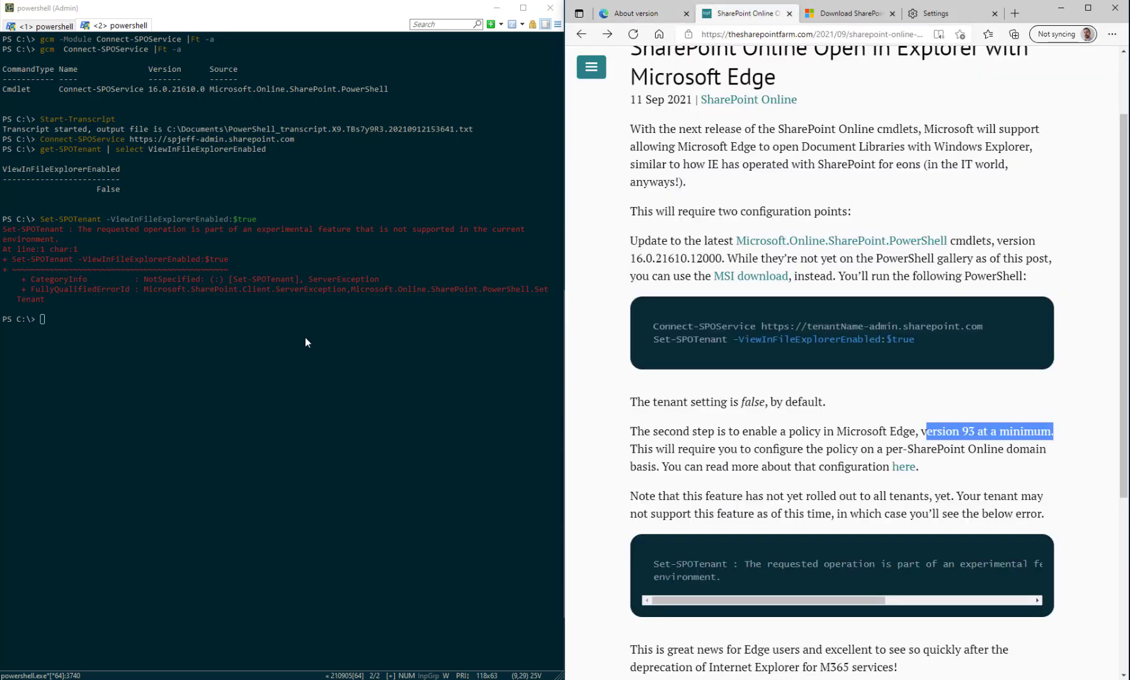
{"action": "scroll", "coordinate": [891, 370], "scroll_direction": "down", "scroll_amount": 4}
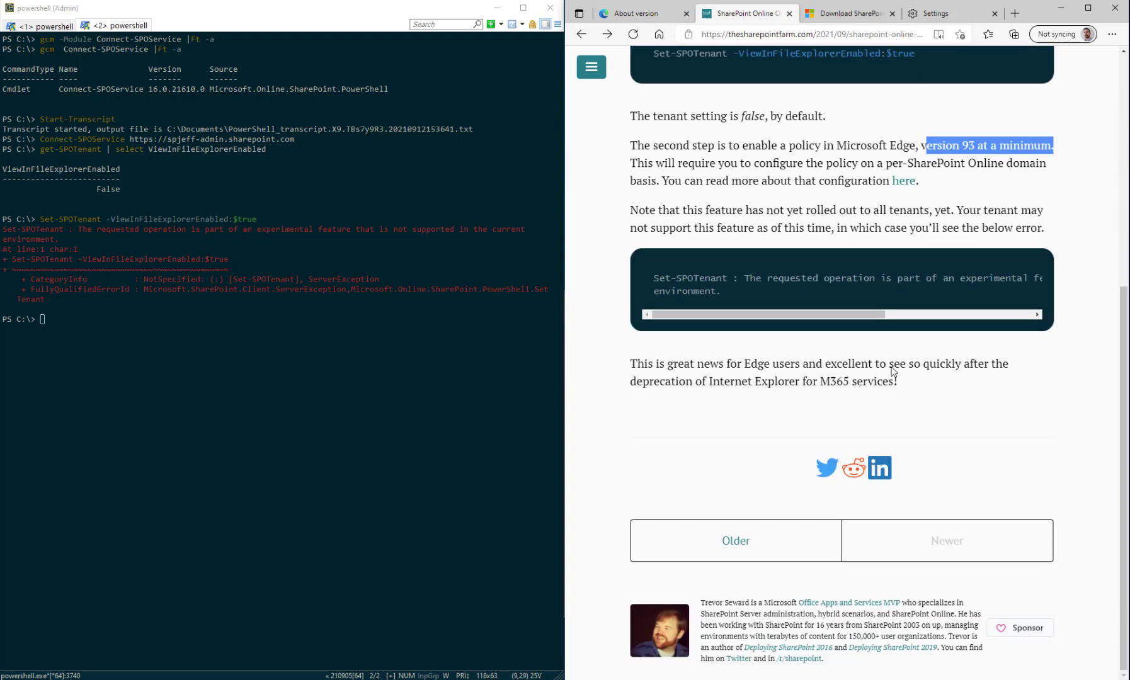
{"action": "left_click", "coordinate": [897, 355]}
{"action": "scroll", "coordinate": [905, 356], "scroll_direction": "up", "scroll_amount": 5}
{"action": "scroll", "coordinate": [909, 356], "scroll_direction": "up", "scroll_amount": 2}
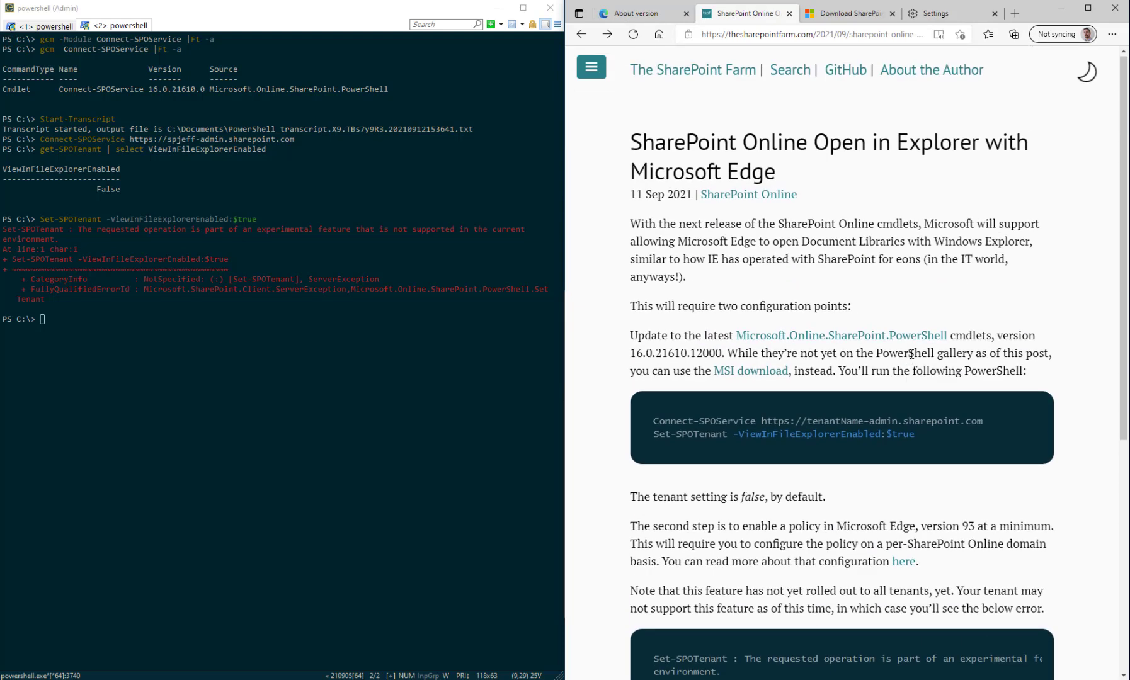